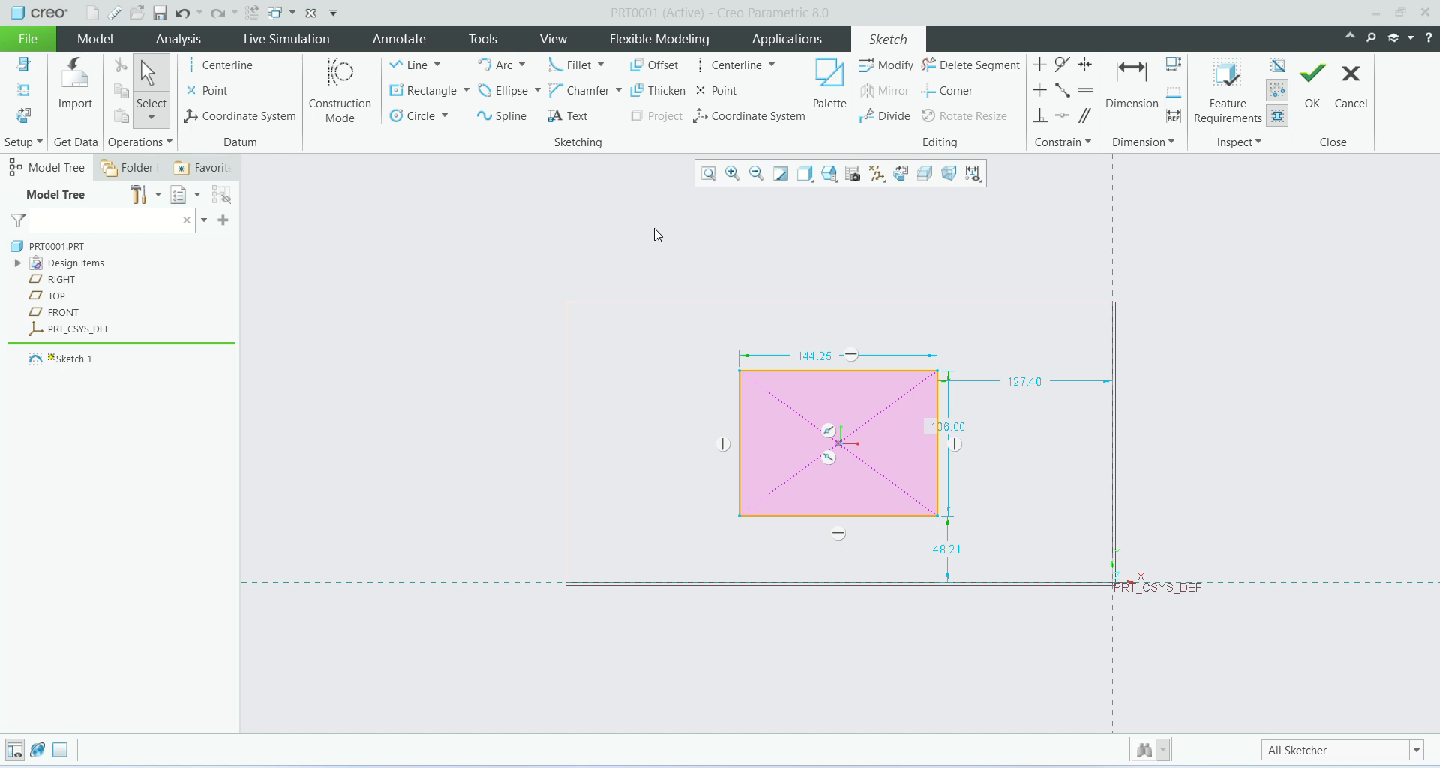
Step: Offset the rectangle's left edge inward by 20, using the Single edge type
left_click(662, 66)
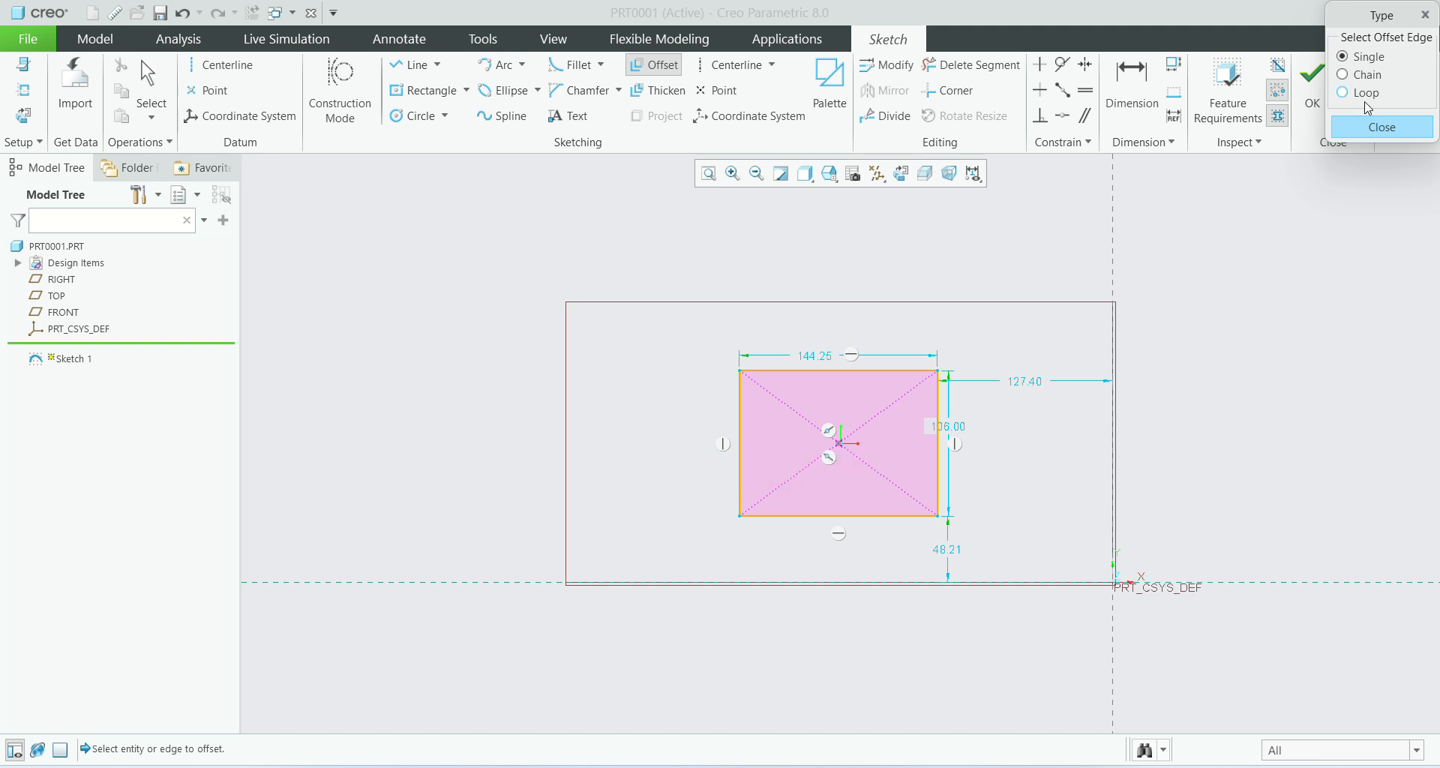
left_click(741, 413)
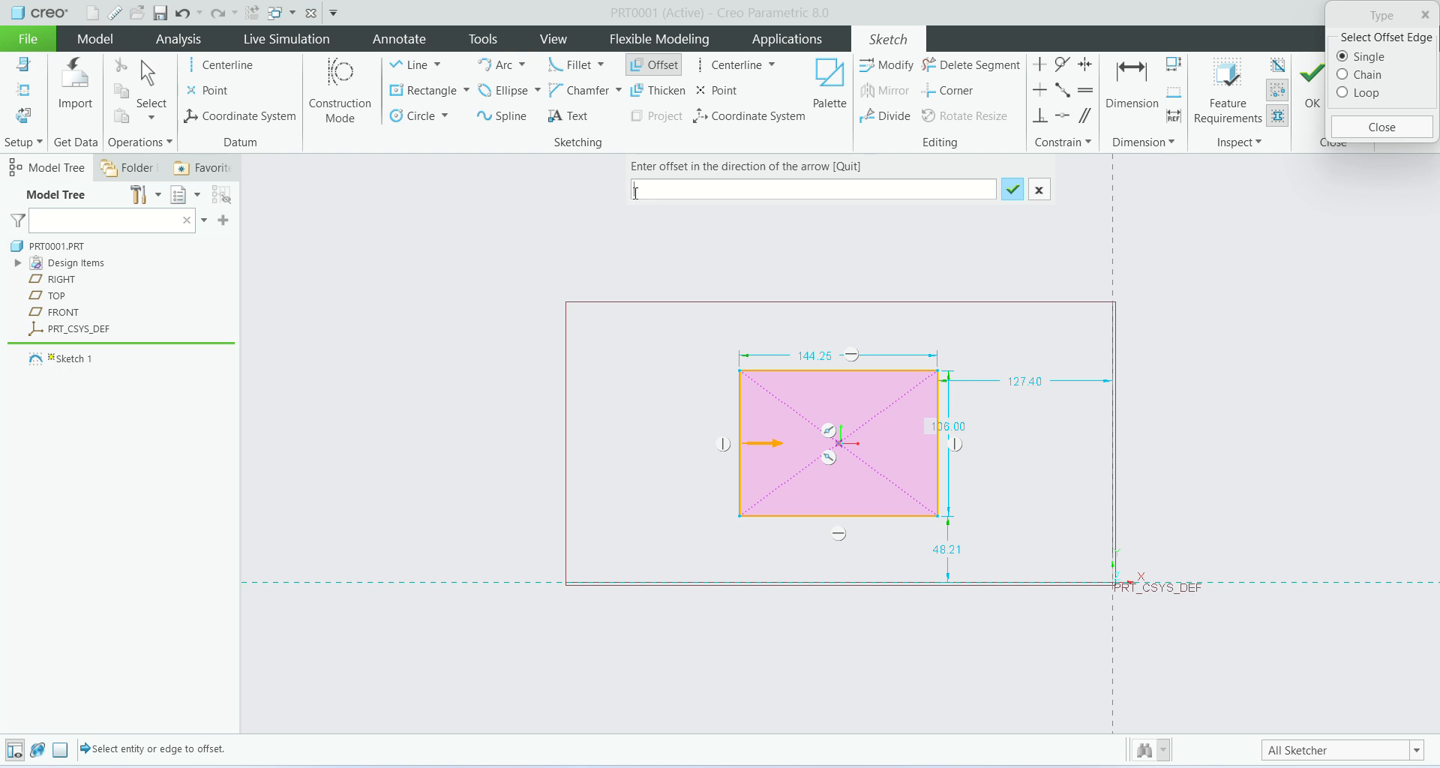
type("10")
key("BackSpace")
key("BackSpace")
type("20")
left_click(1013, 189)
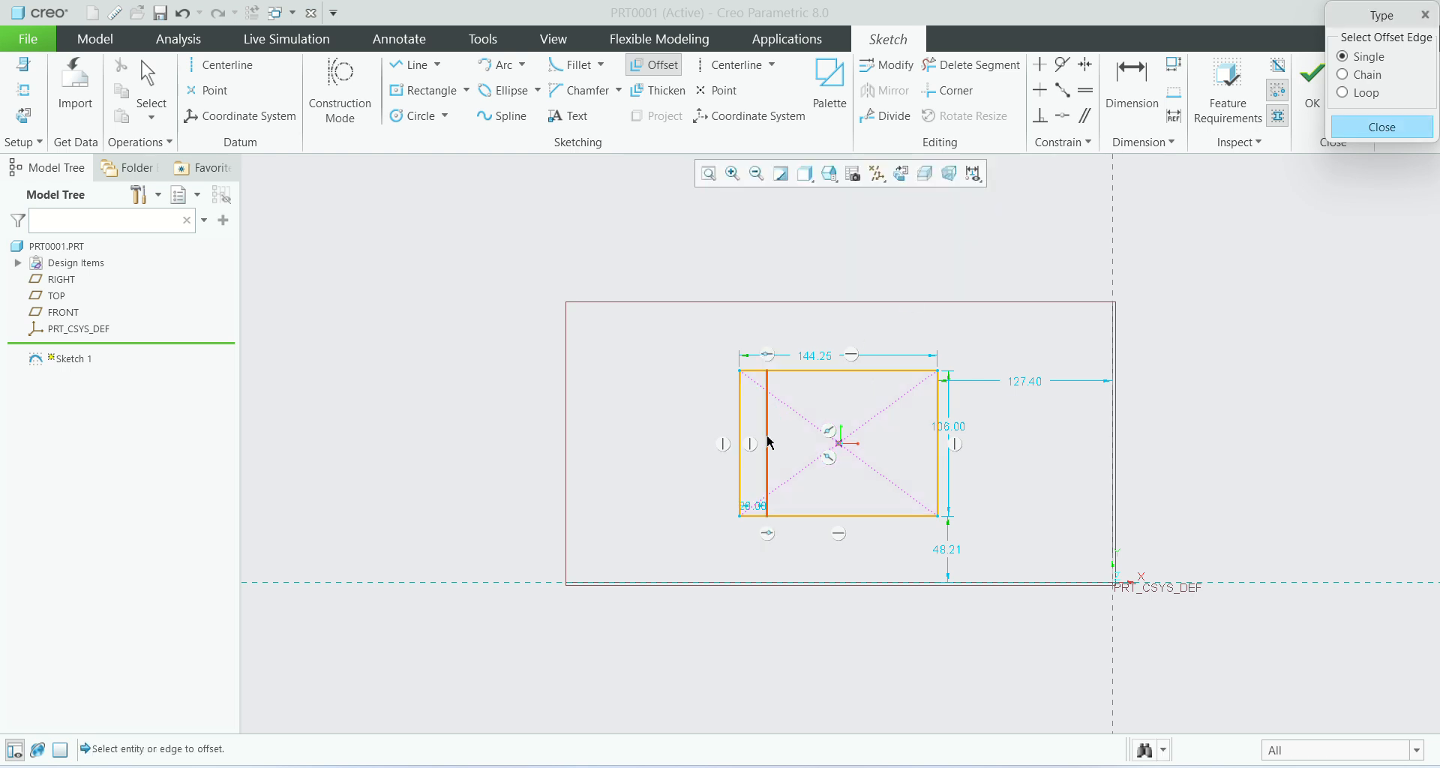
Step: Offset the same left edge of the rectangle outward with a value of -20
scroll(768, 434, "down", 2)
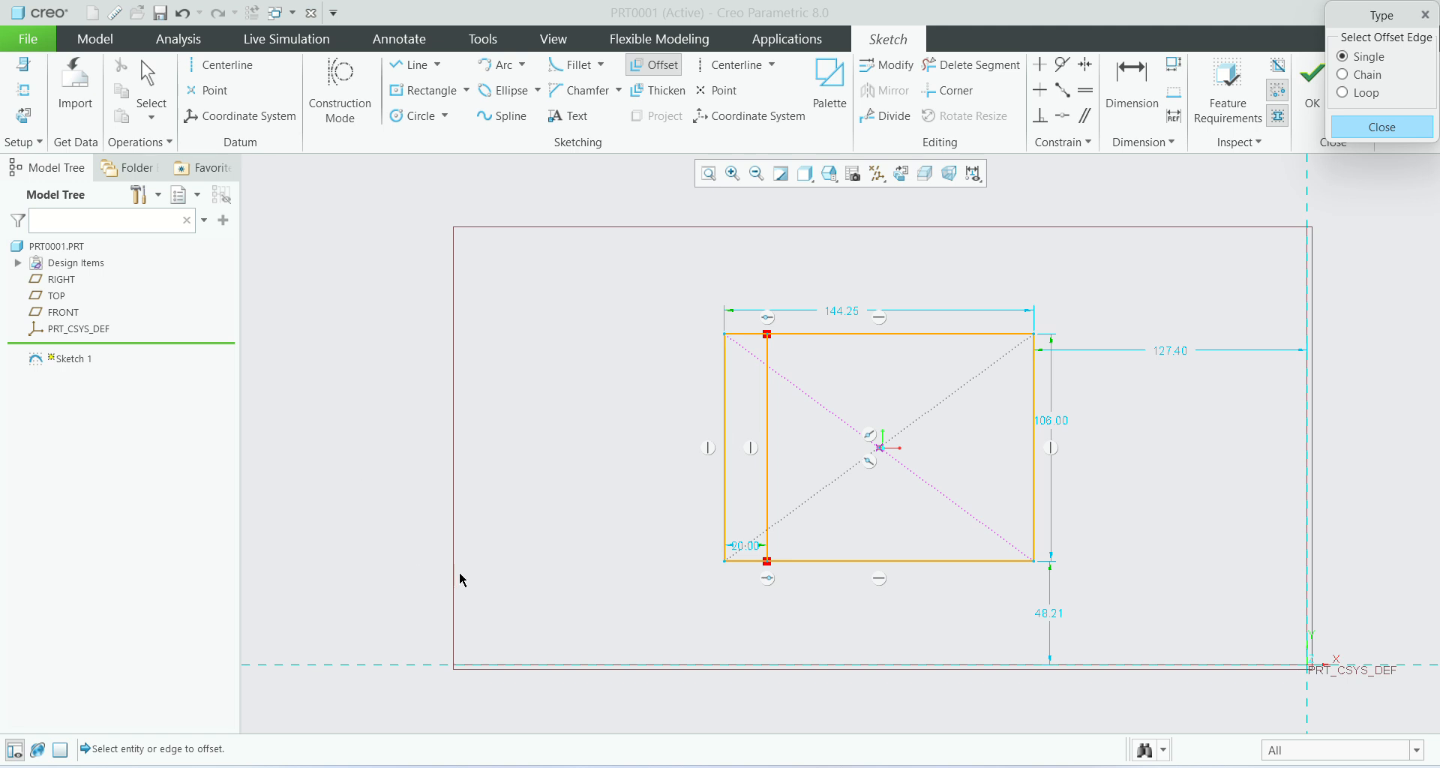
scroll(875, 432, "up", 1)
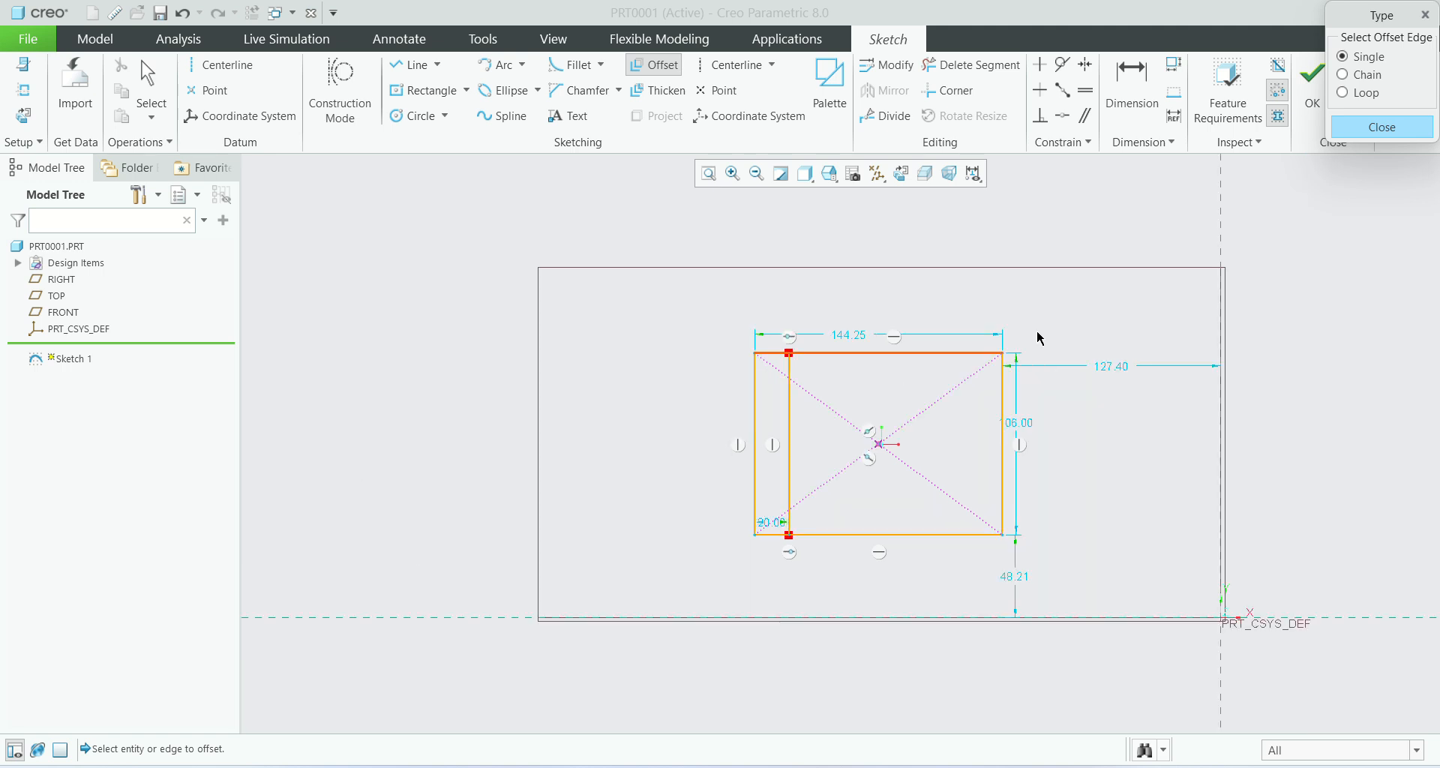
left_click(754, 467)
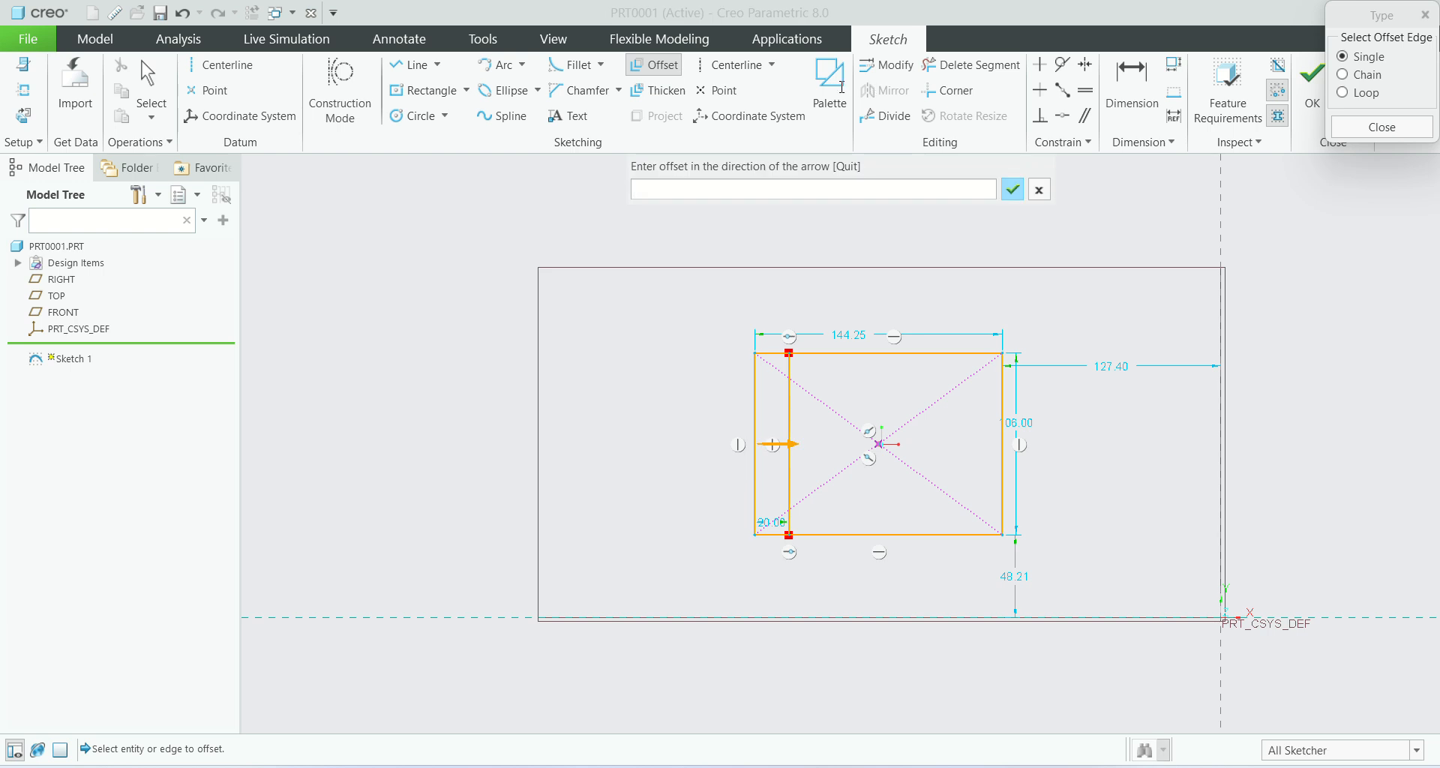
type("-20")
key("Return")
Step: Sketch a second center rectangle about 132 high, to the right of the vertical reference and above the horizontal one
scroll(732, 516, "down", 3)
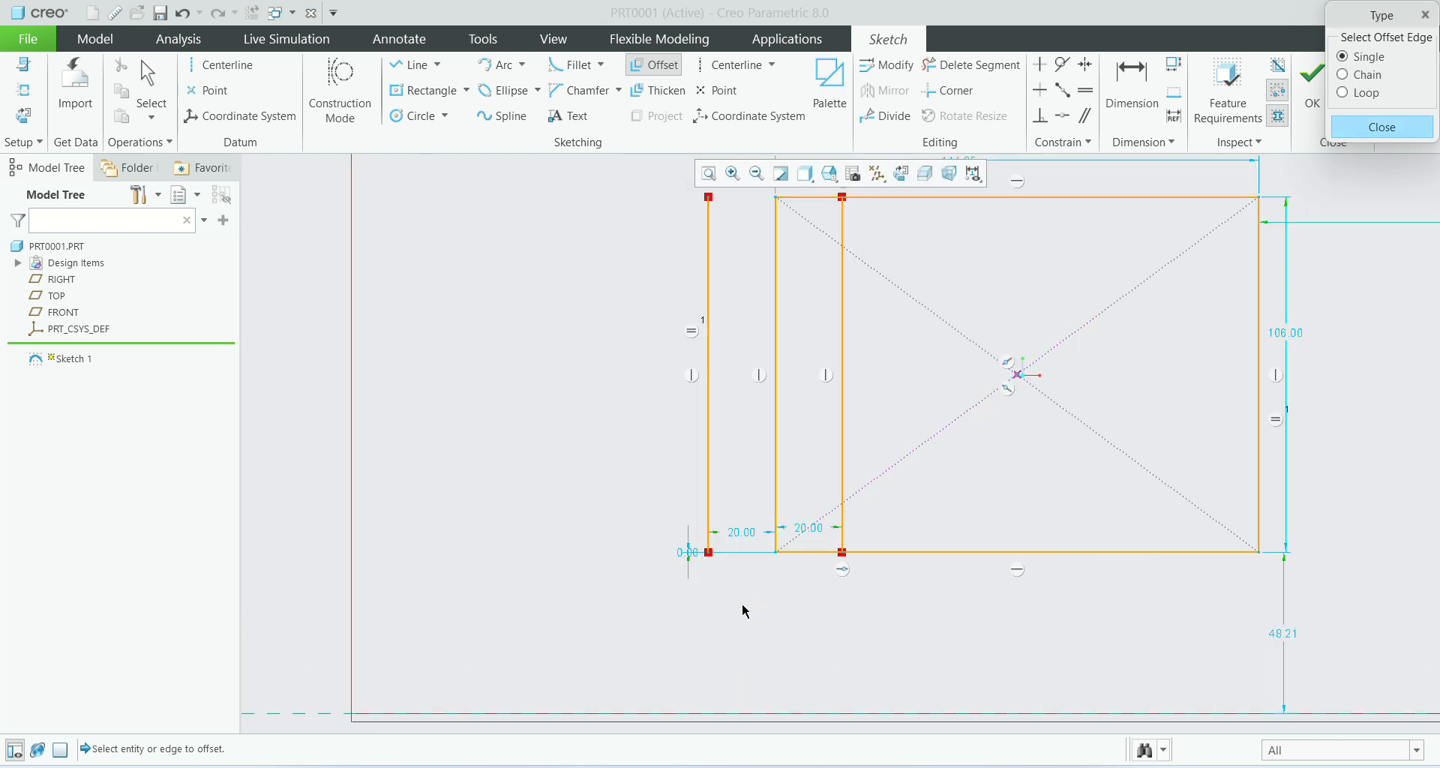
scroll(605, 475, "up", 1)
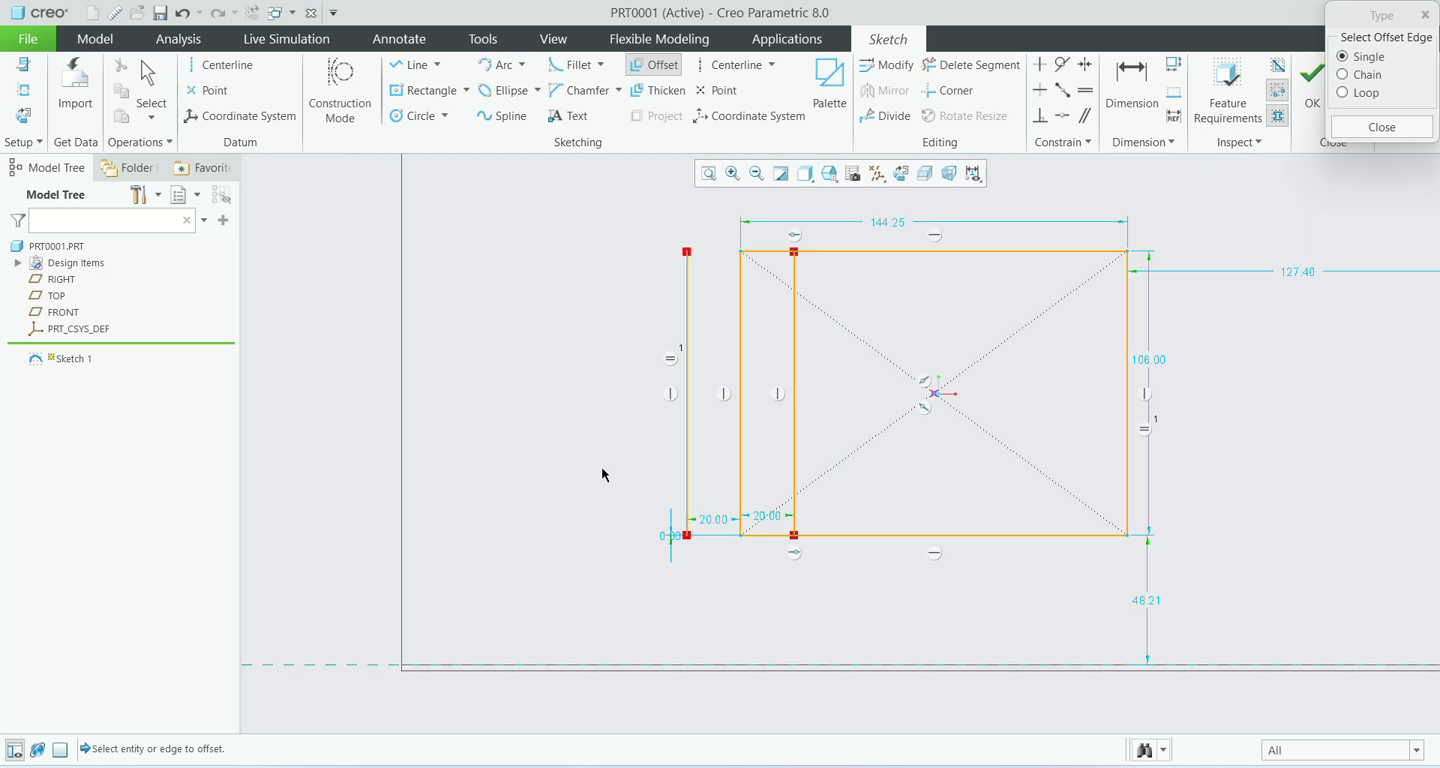
scroll(605, 475, "up", 1)
scroll(726, 276, "up", 1)
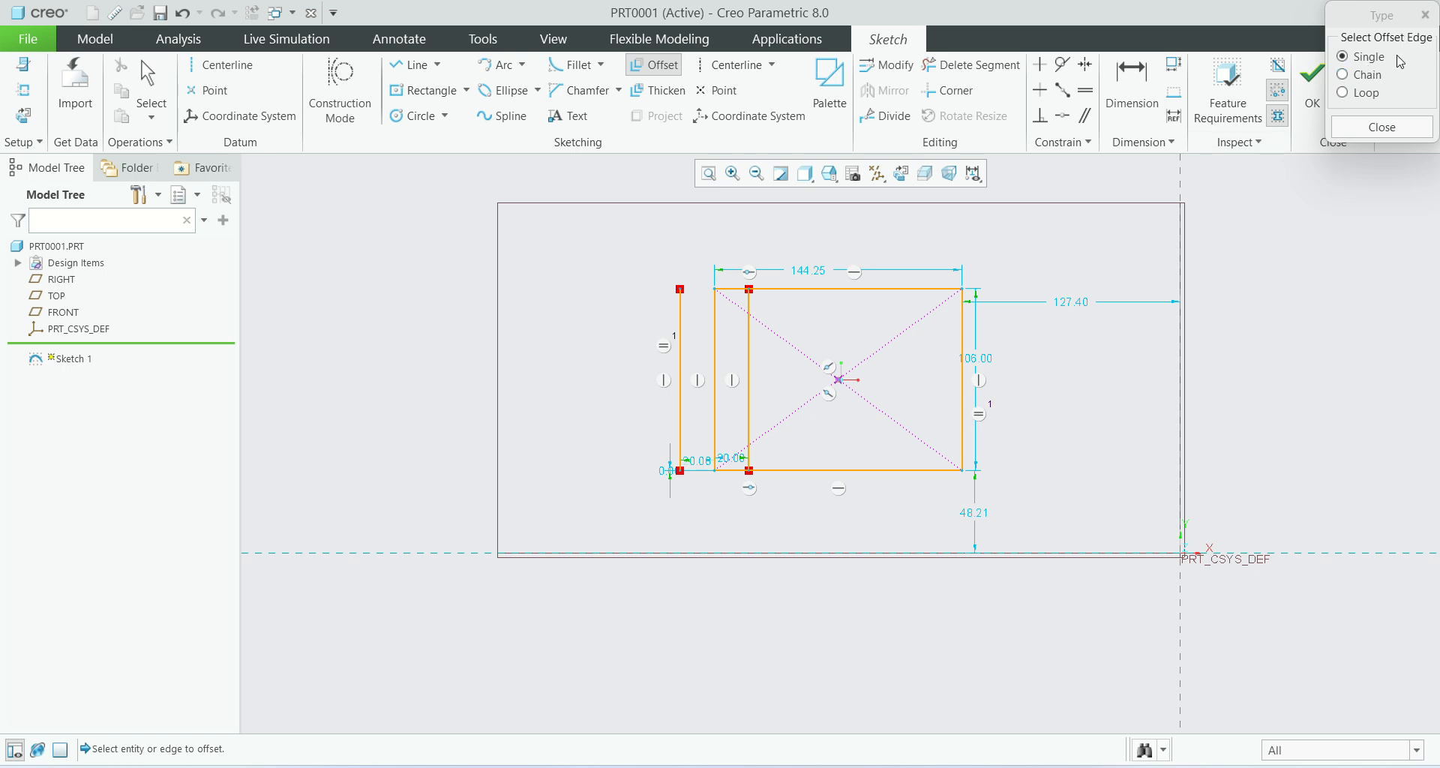
scroll(600, 422, "up", 4)
scroll(930, 422, "down", 3)
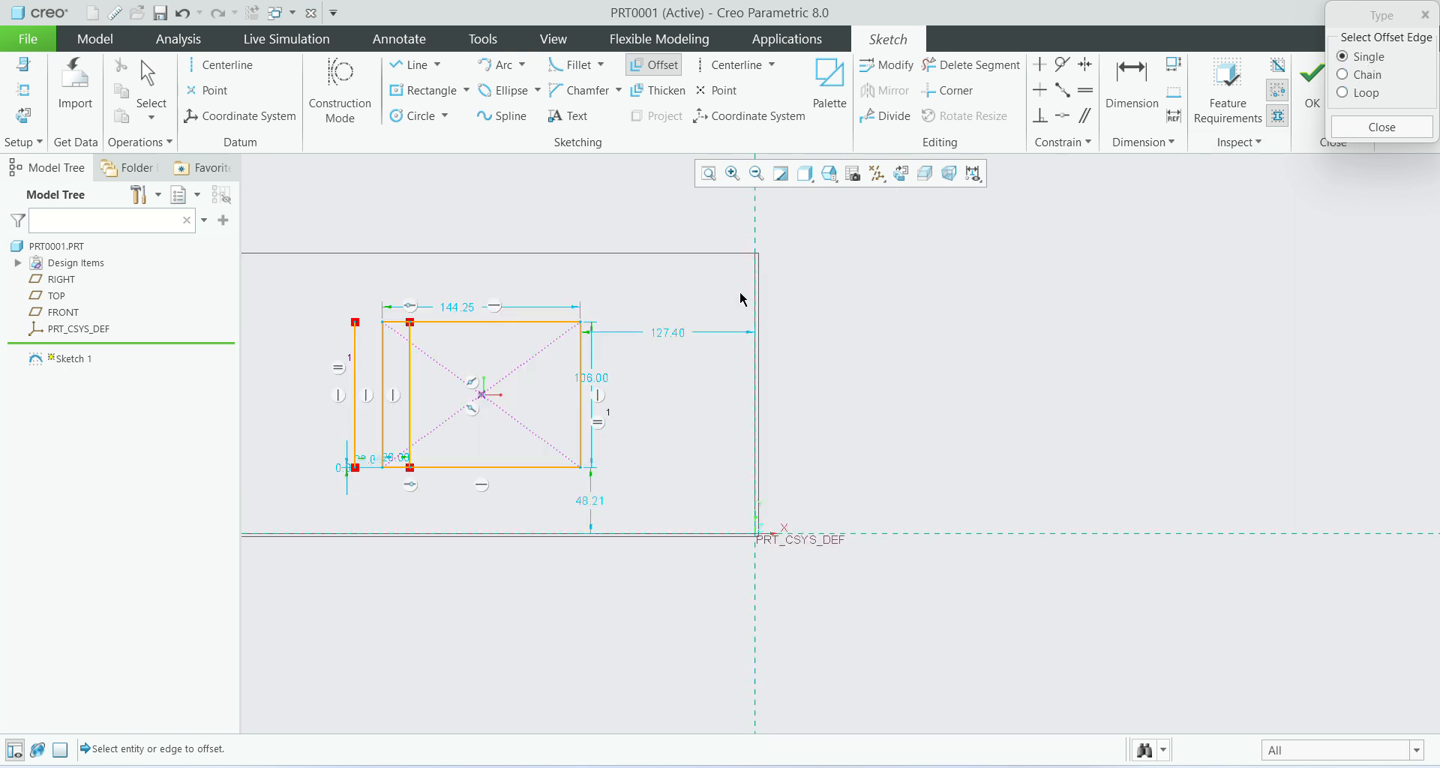
left_click(470, 92)
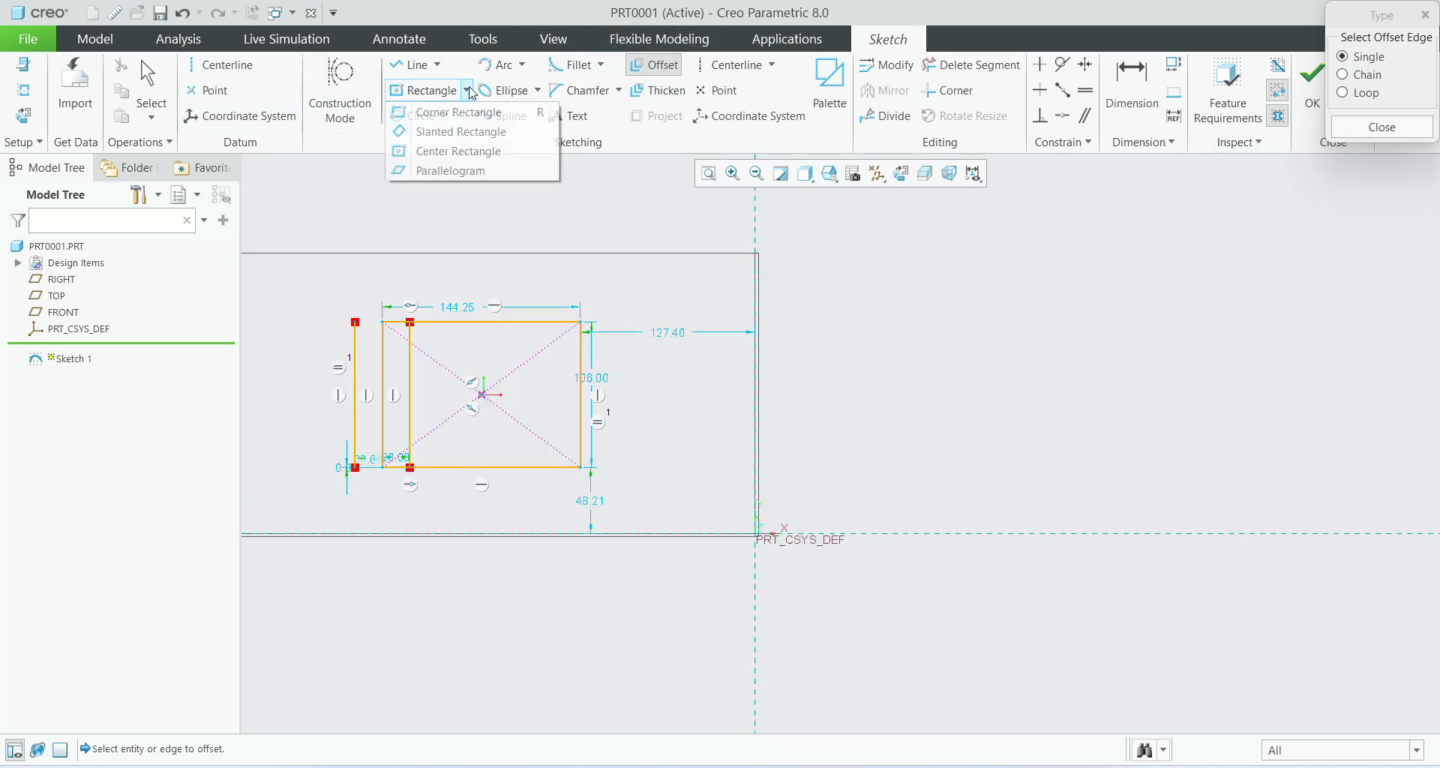
left_click(431, 153)
left_click(922, 376)
left_click(1045, 287)
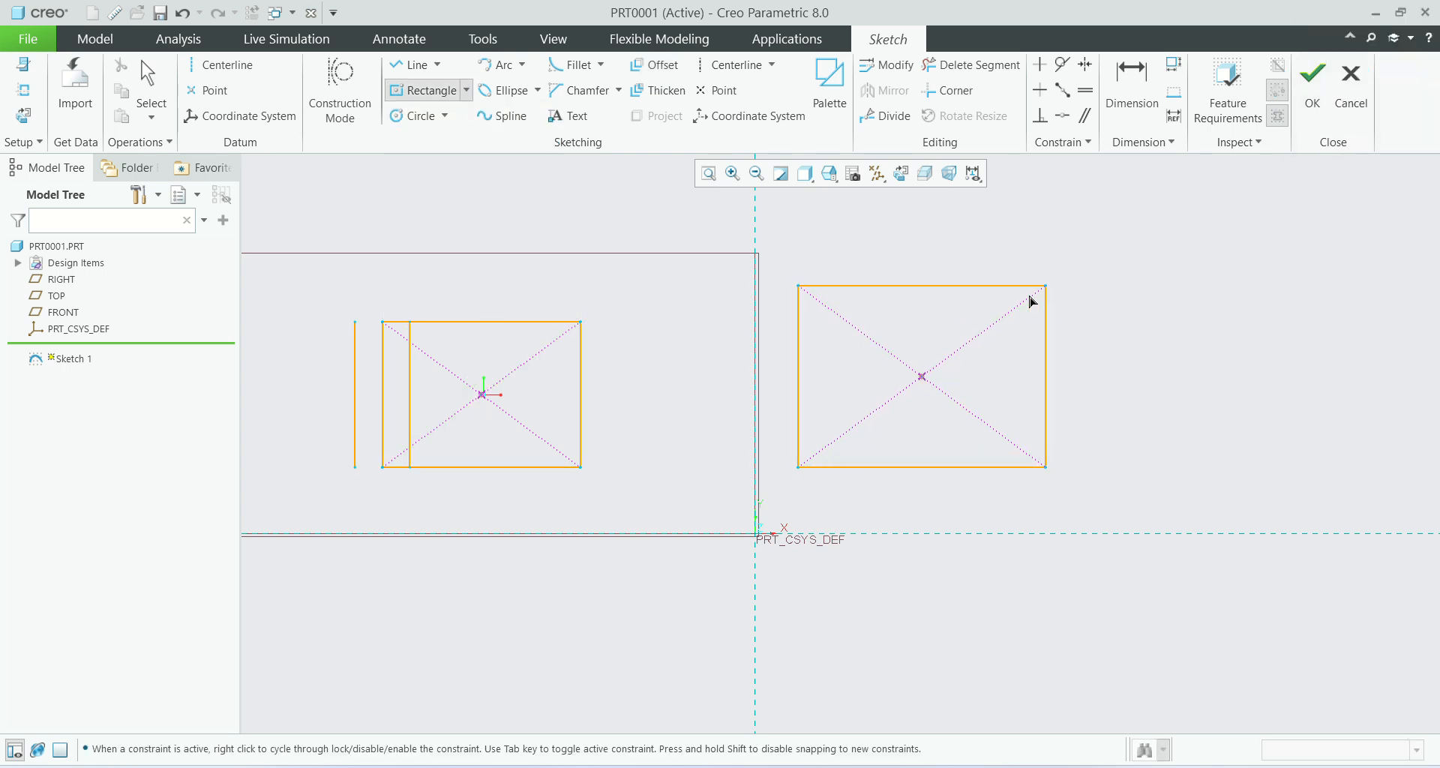
middle_click(1235, 294)
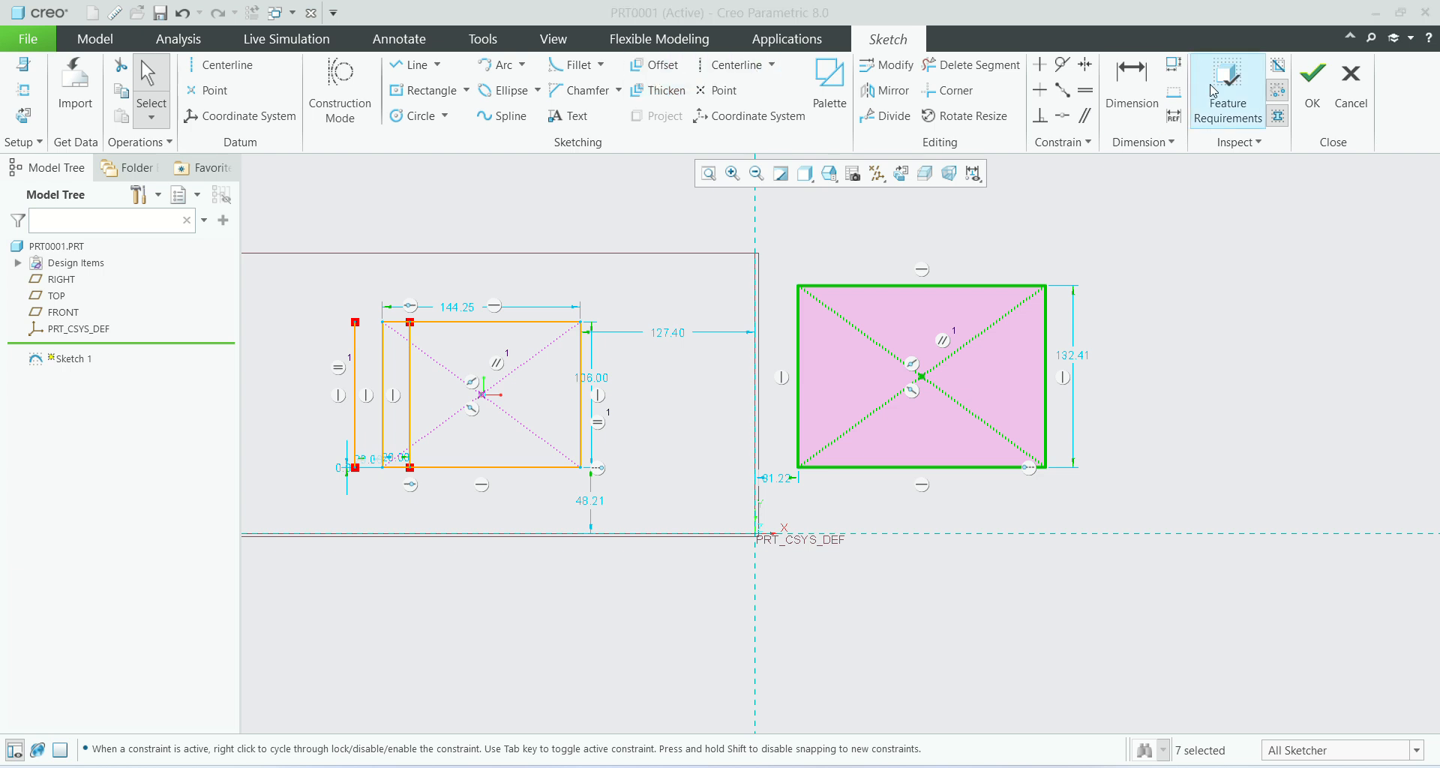
Step: Offset the second rectangle's top and right edges inward by 20 as a Chain
left_click(655, 68)
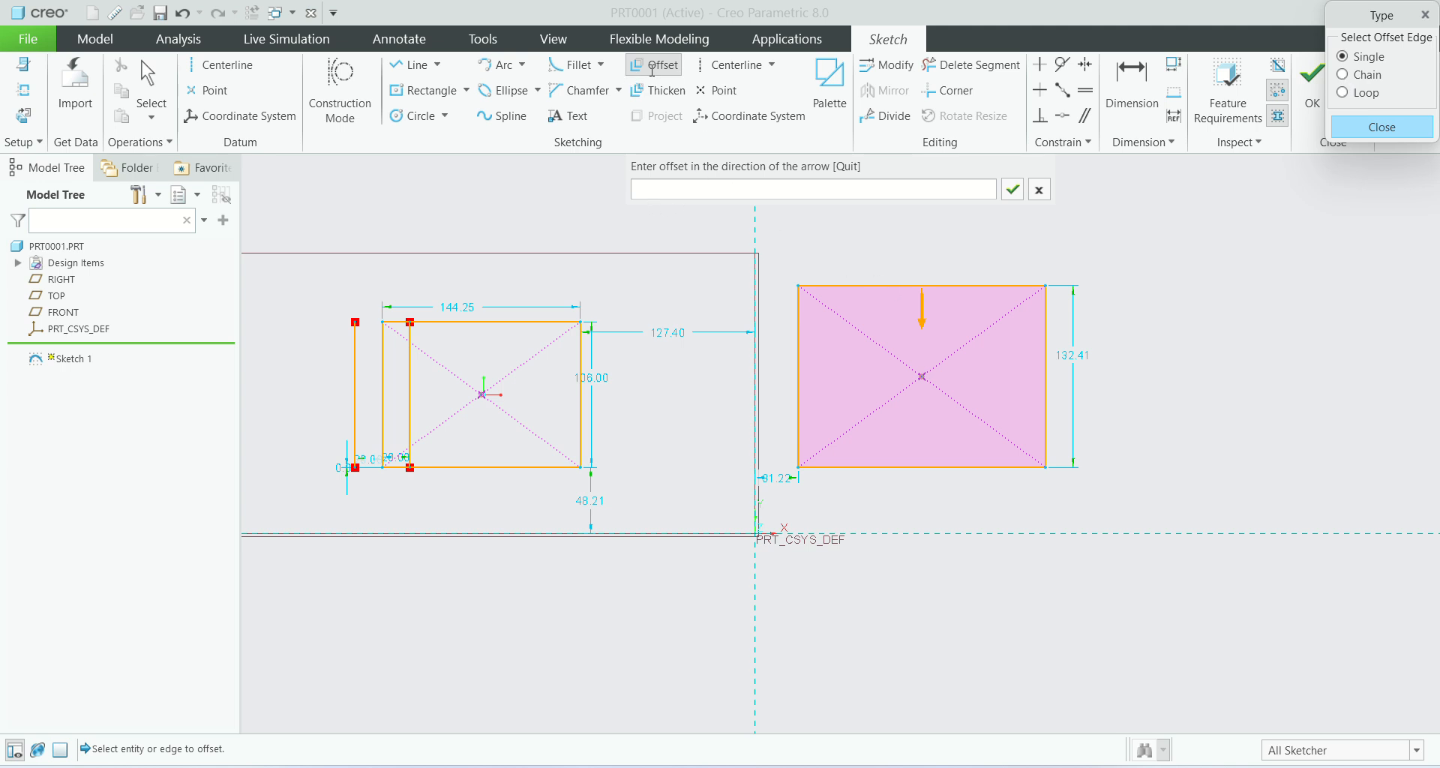
left_click(1012, 190)
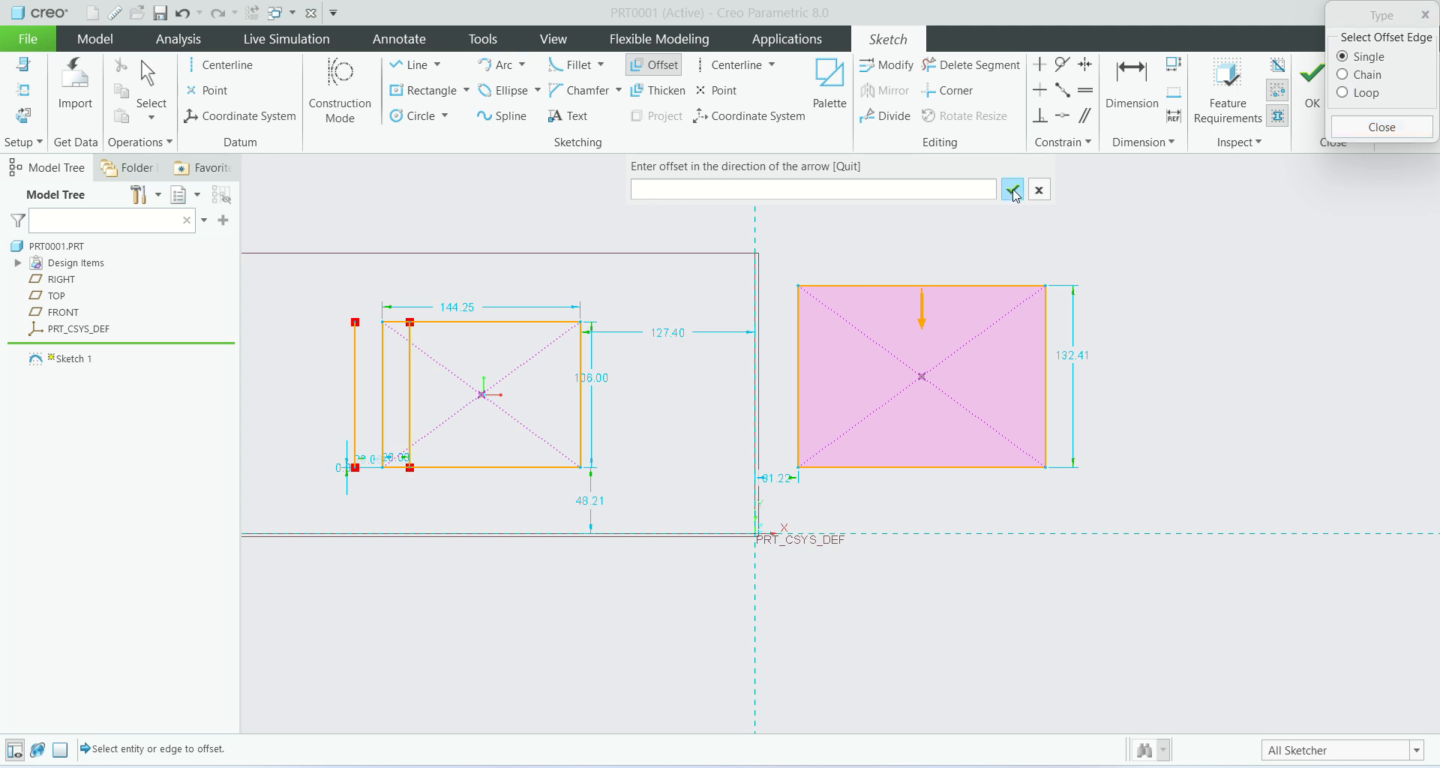
left_click(1367, 78)
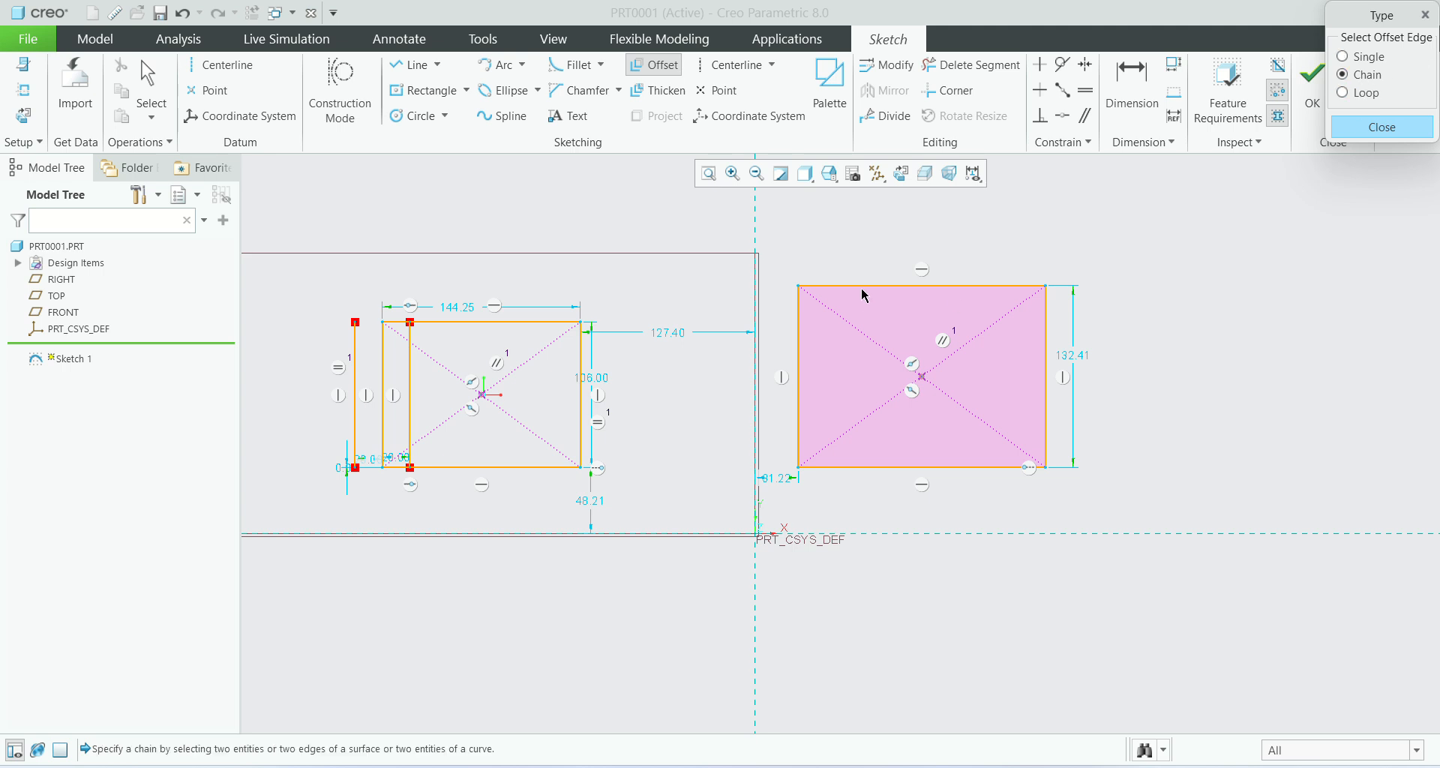
left_click(672, 67)
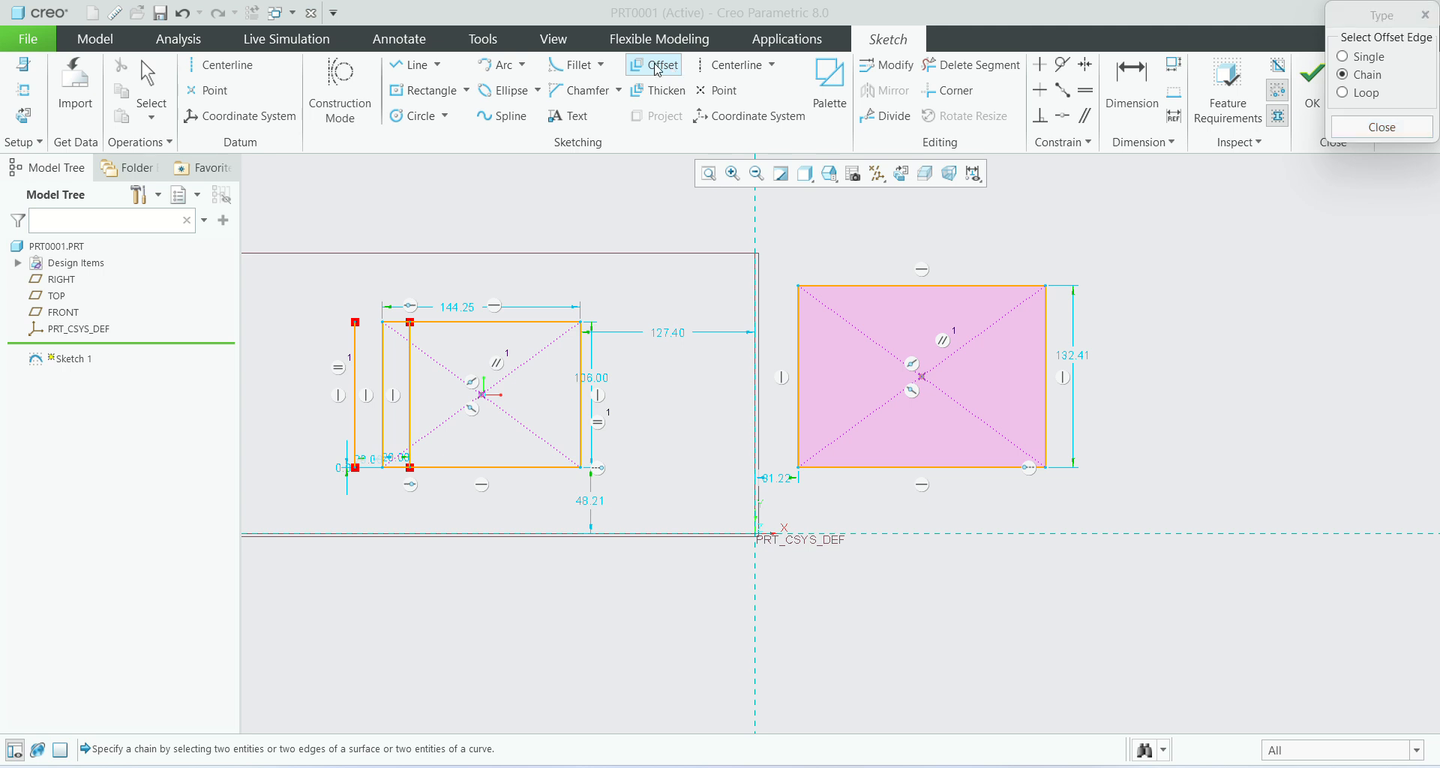
left_click(872, 288)
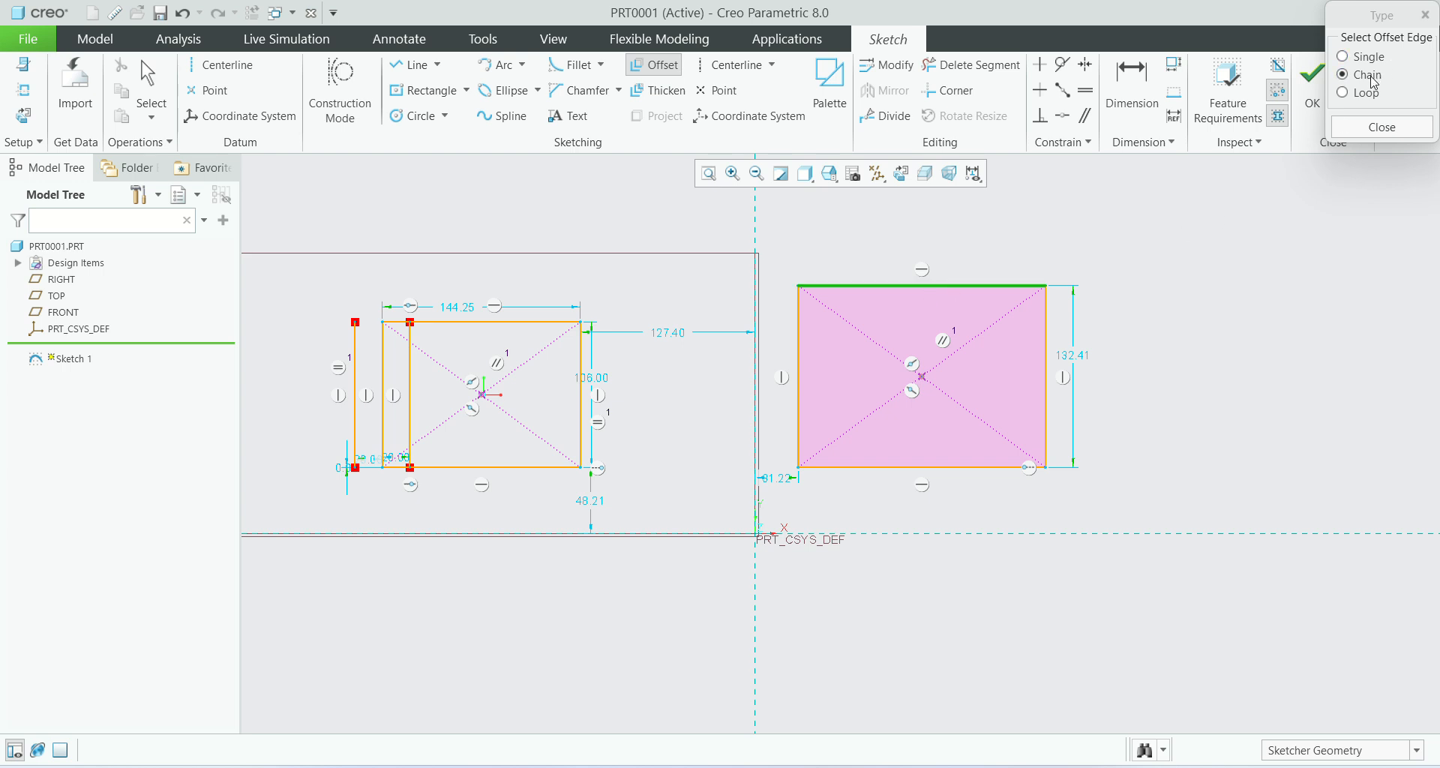
left_click(931, 286)
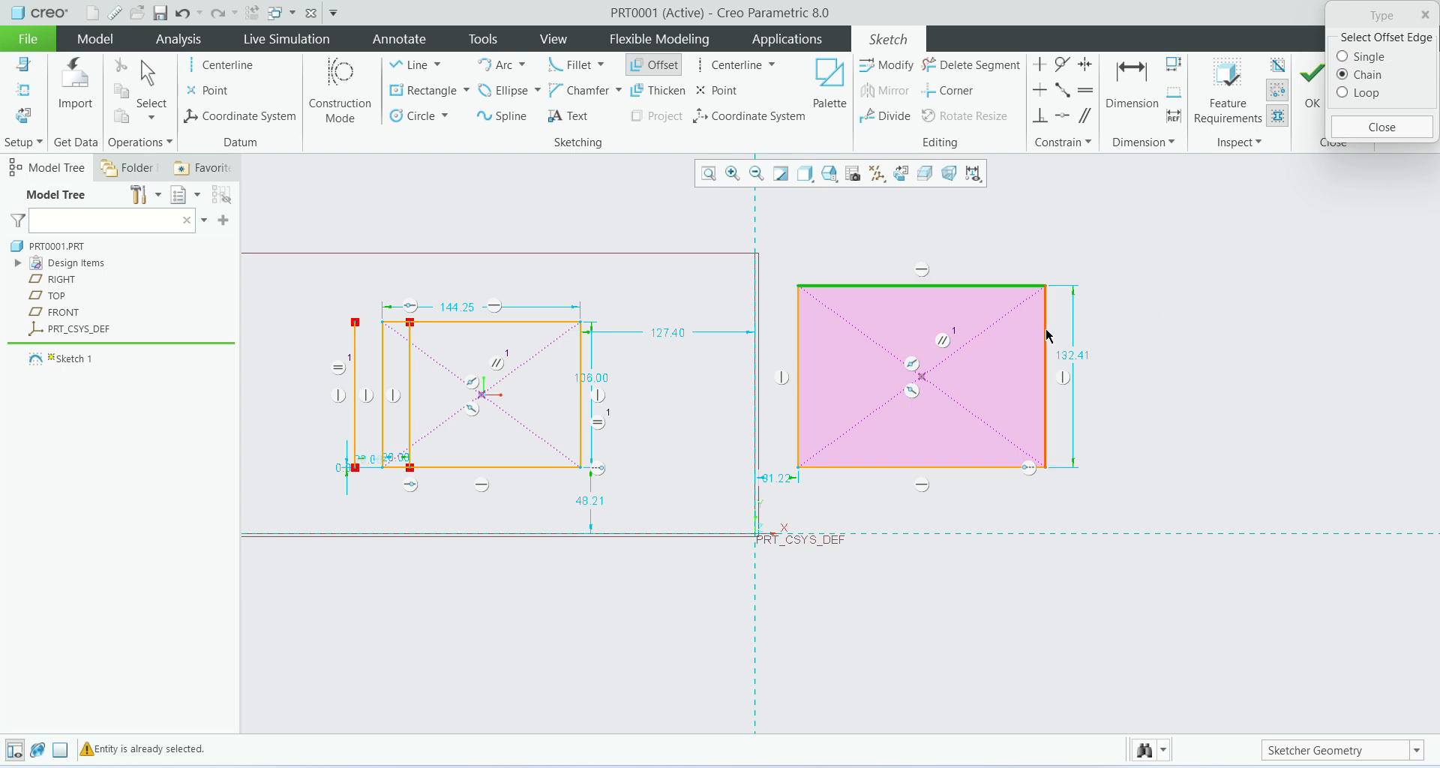
left_click(1045, 331)
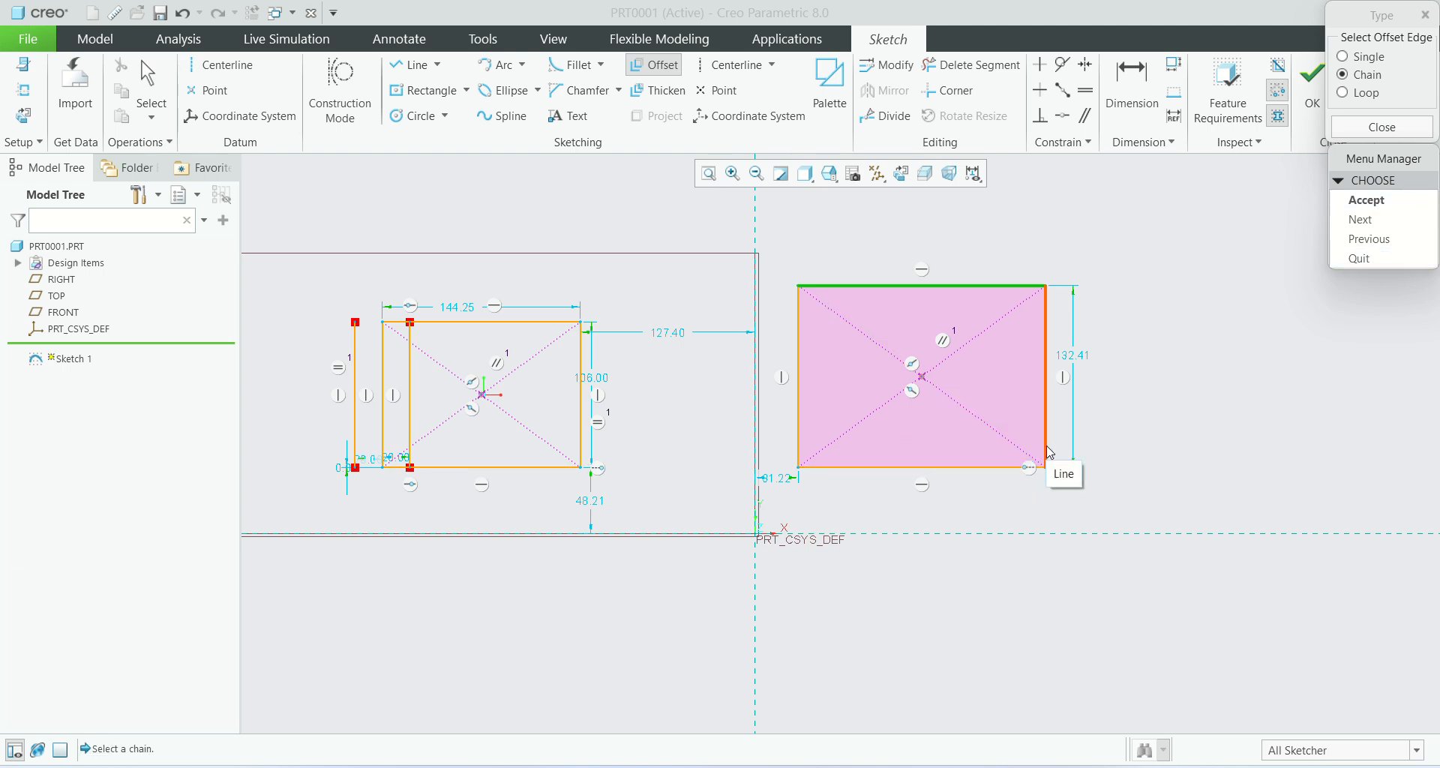
left_click(1048, 452)
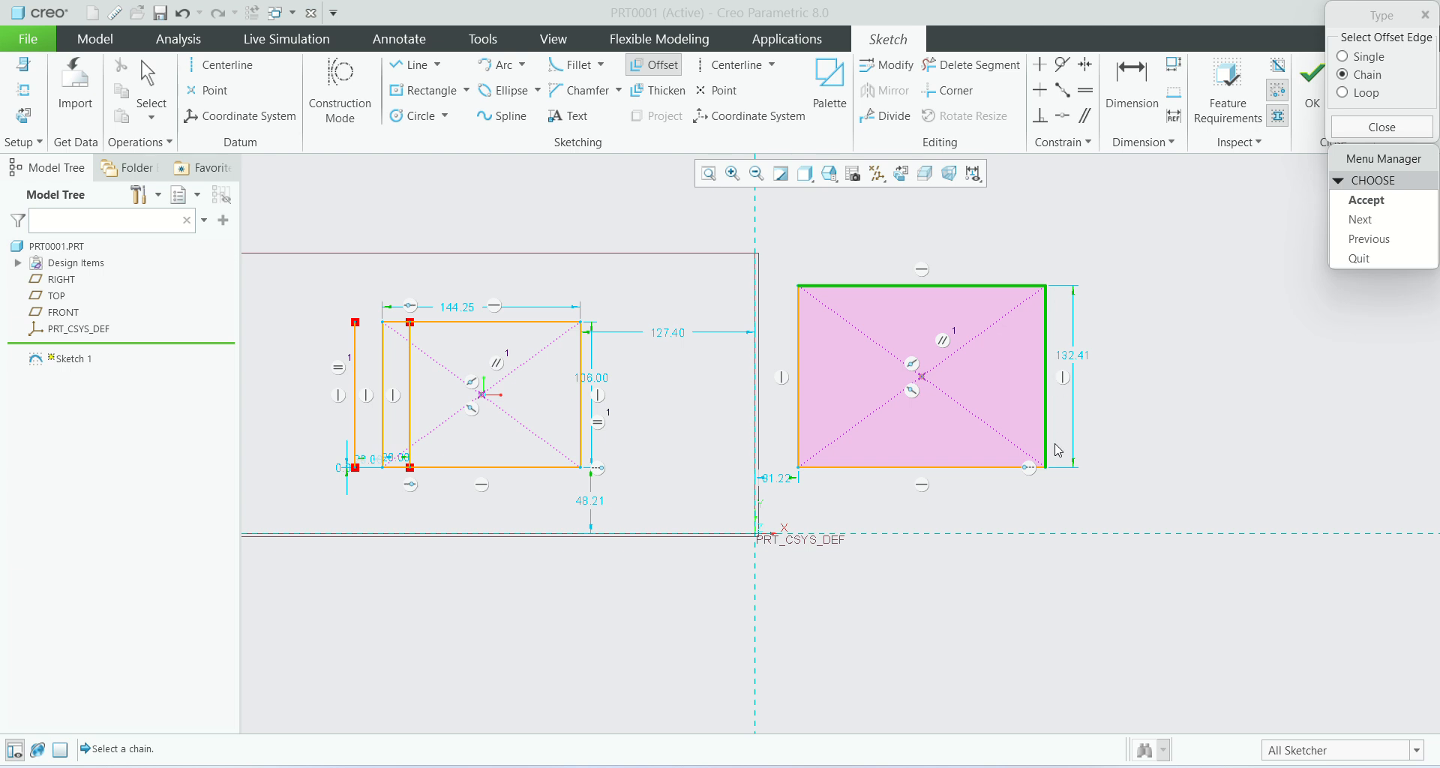
left_click(1367, 201)
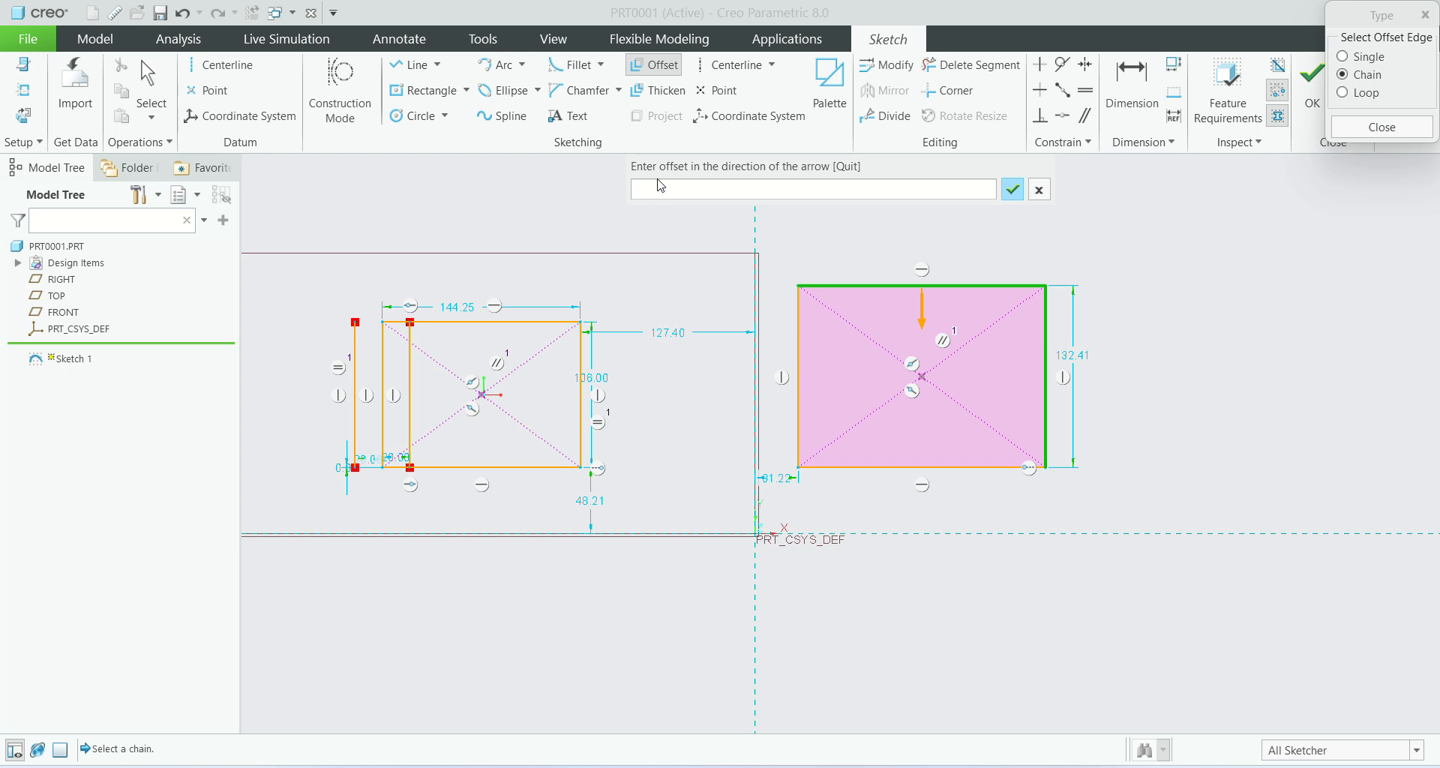
type("20")
key("Return")
Step: Offset the second rectangle's top and right edges outward as a Chain with a value of -20, and end the Offset command
scroll(1077, 343, "up", 3)
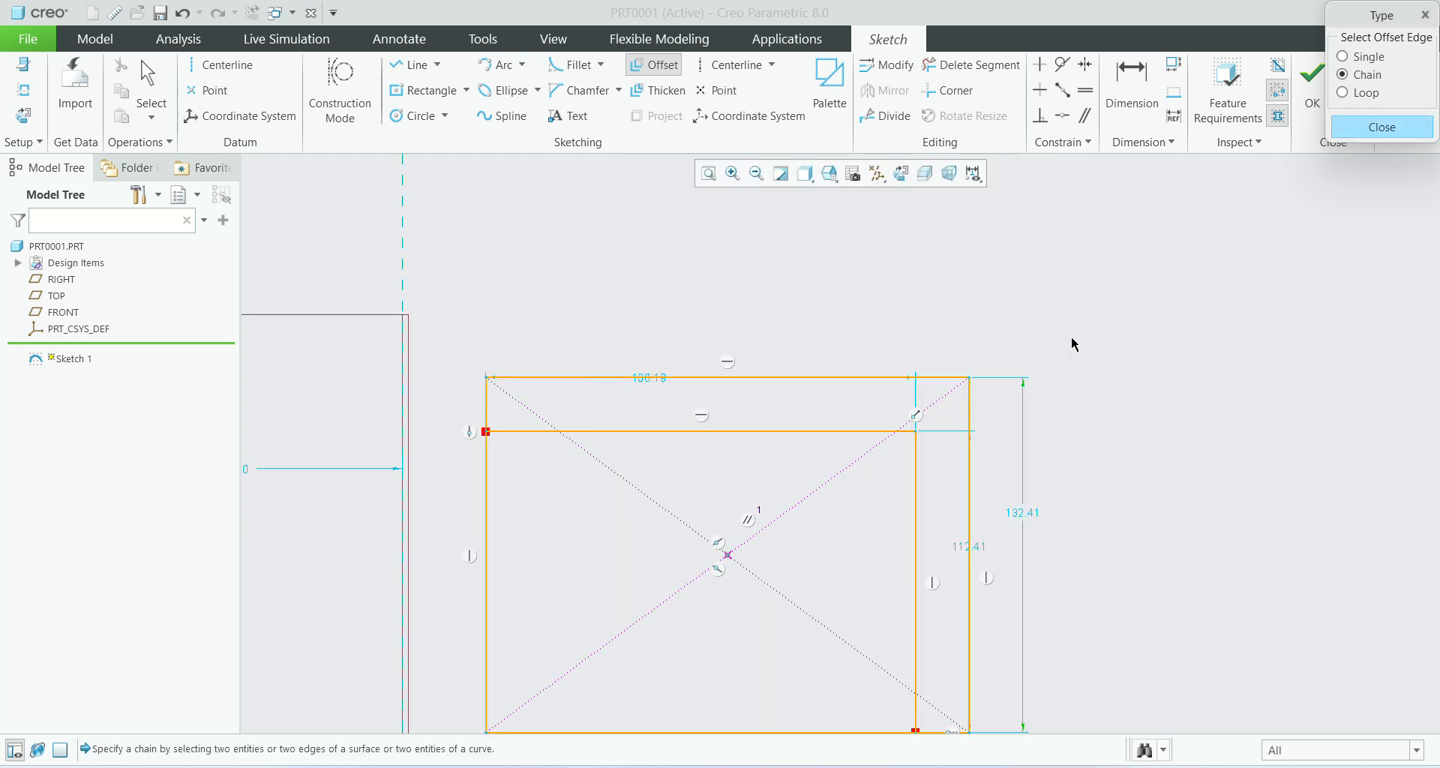
scroll(1167, 365, "down", 2)
scroll(1071, 473, "down", 1)
scroll(827, 407, "up", 2)
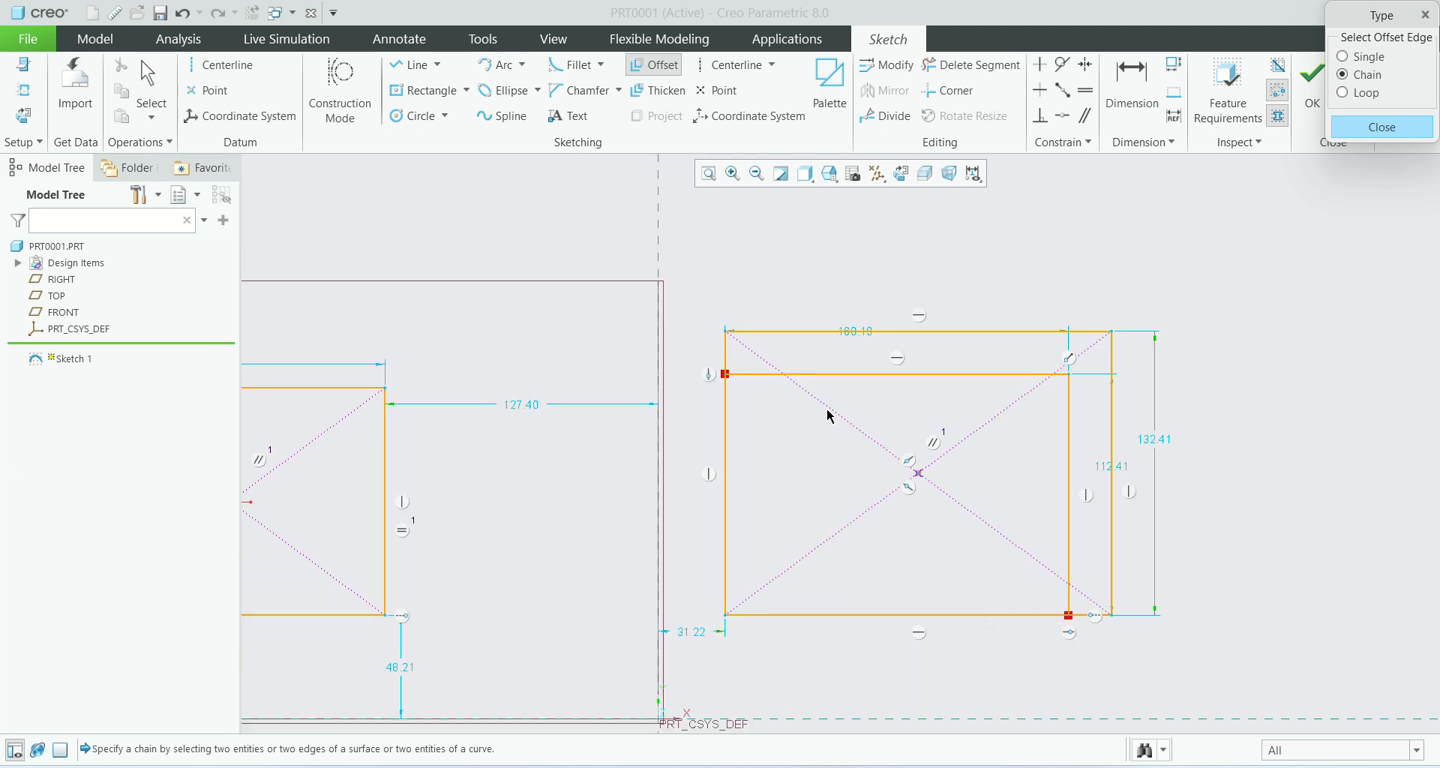
scroll(975, 383, "down", 3)
scroll(932, 338, "up", 1)
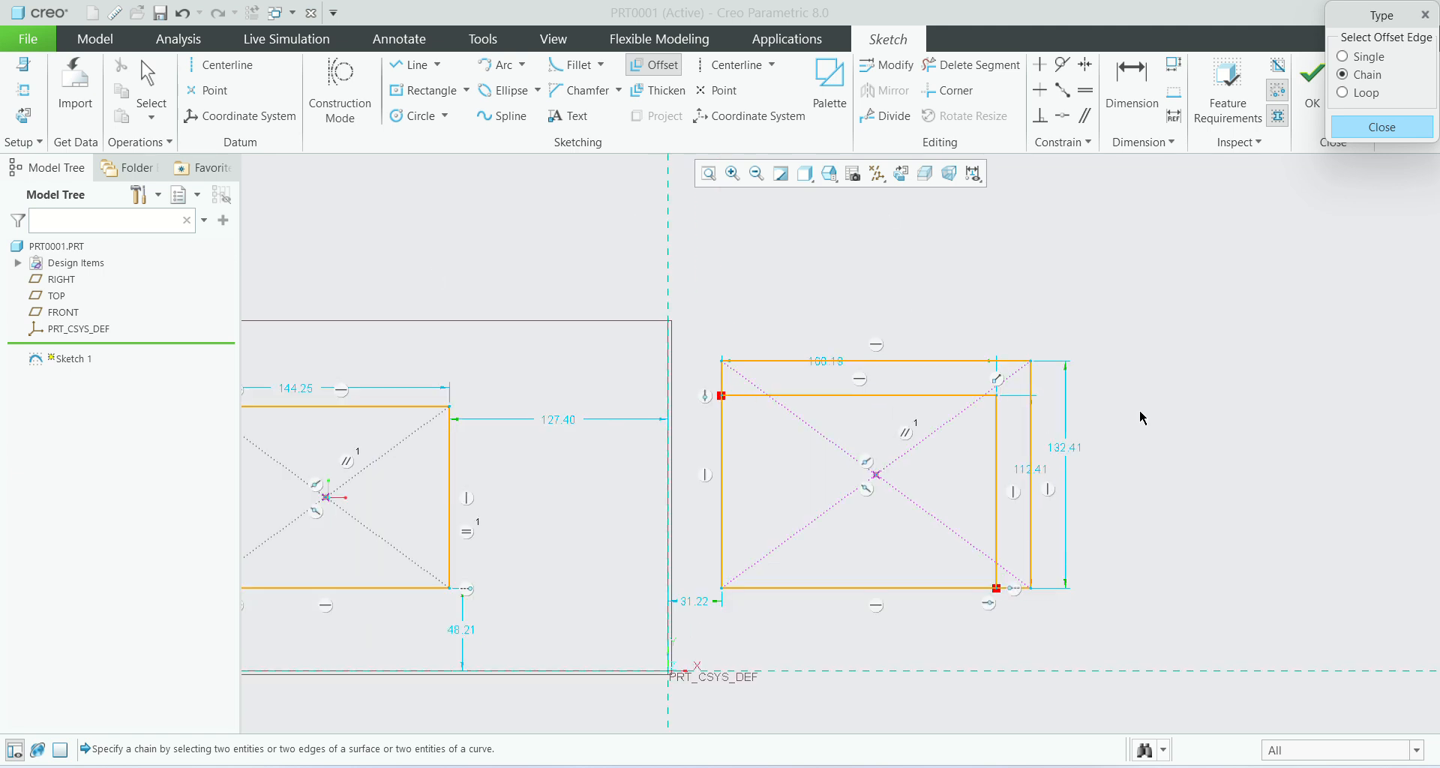
left_click(874, 363)
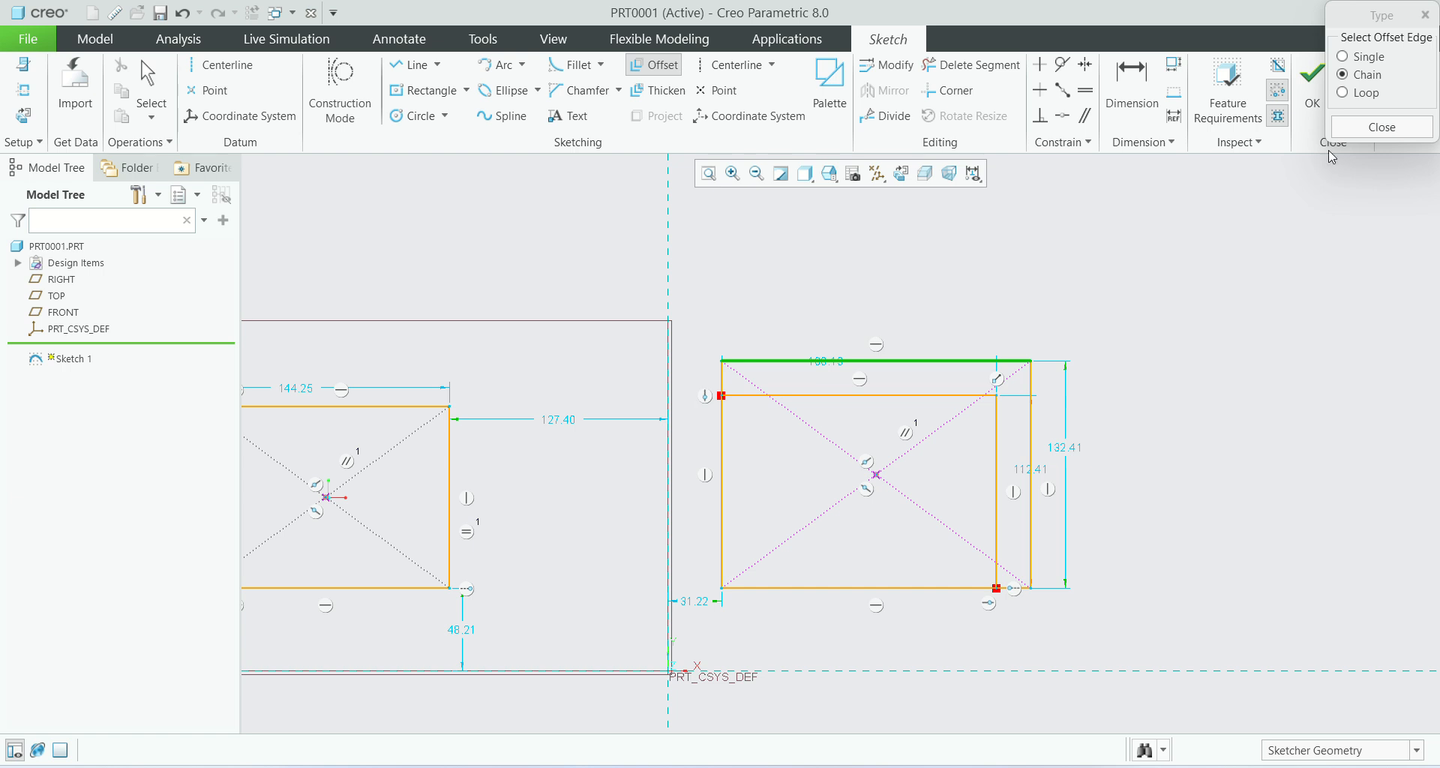
left_click(1032, 405)
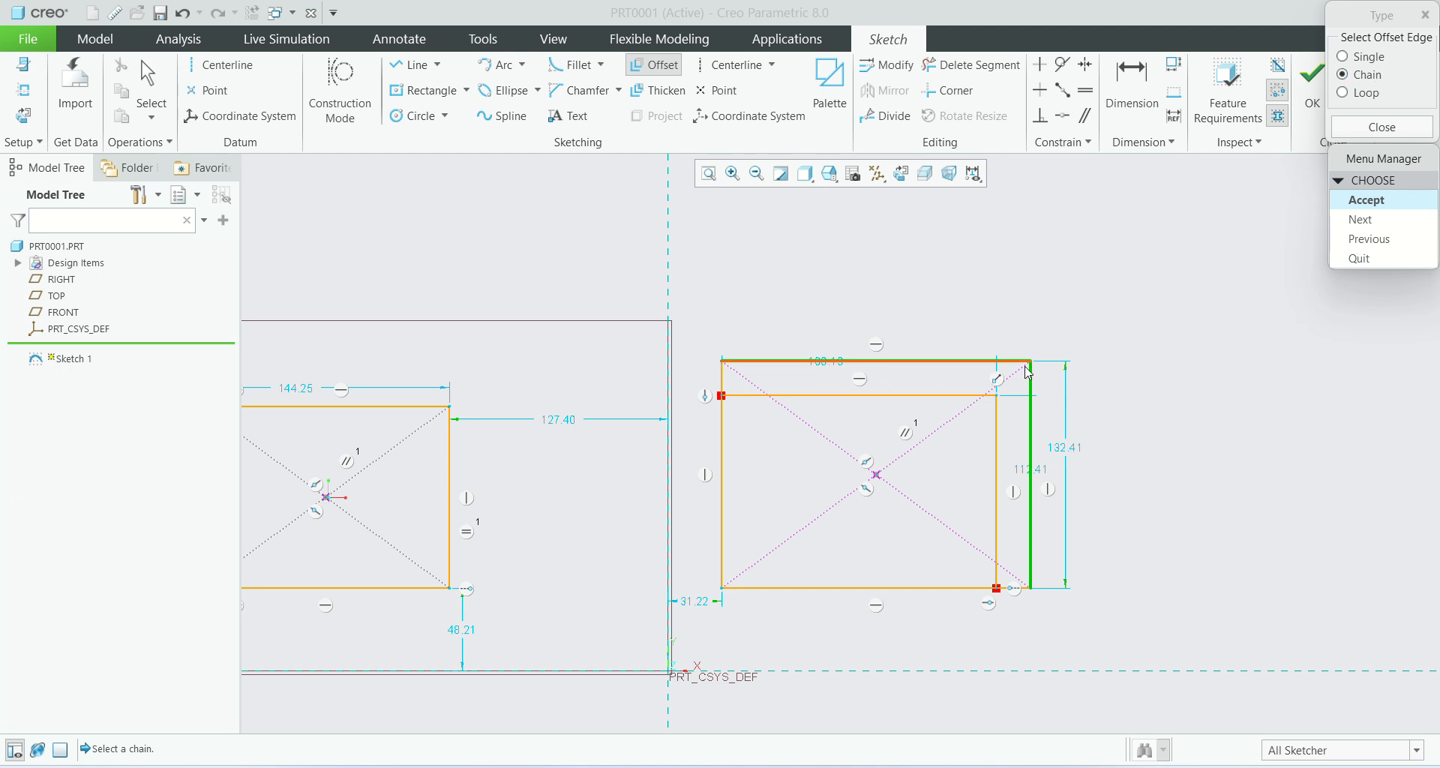
left_click(1381, 200)
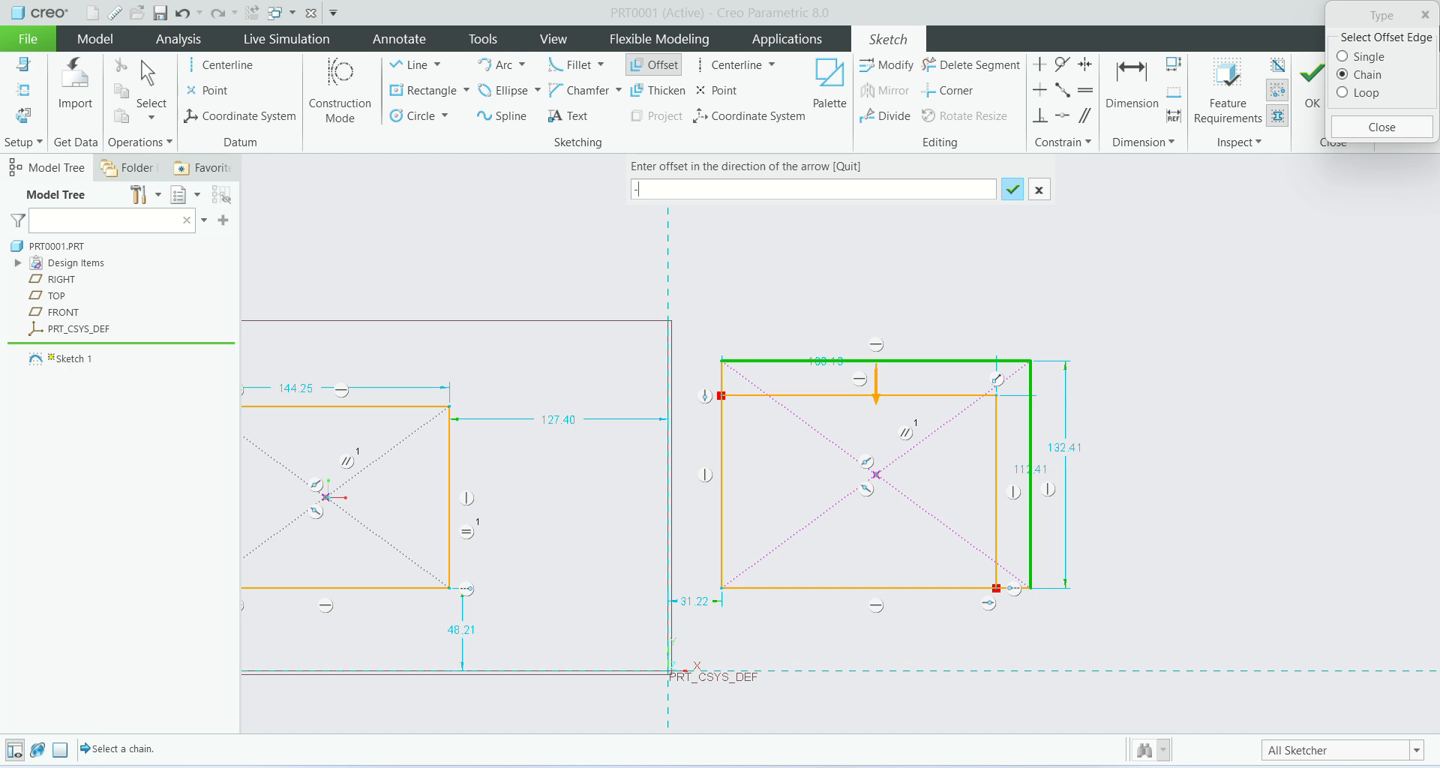
type("0")
key("Return")
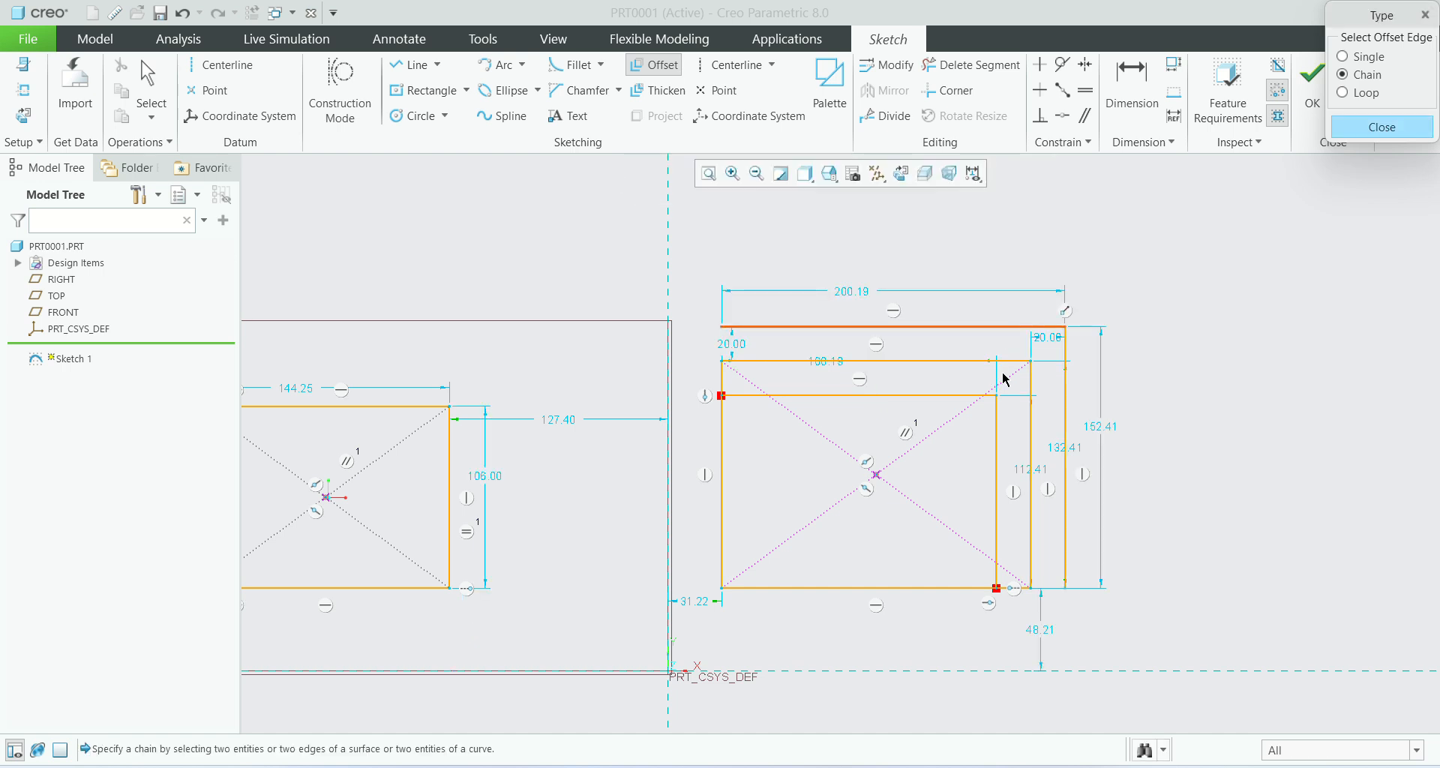
scroll(983, 346, "up", 2)
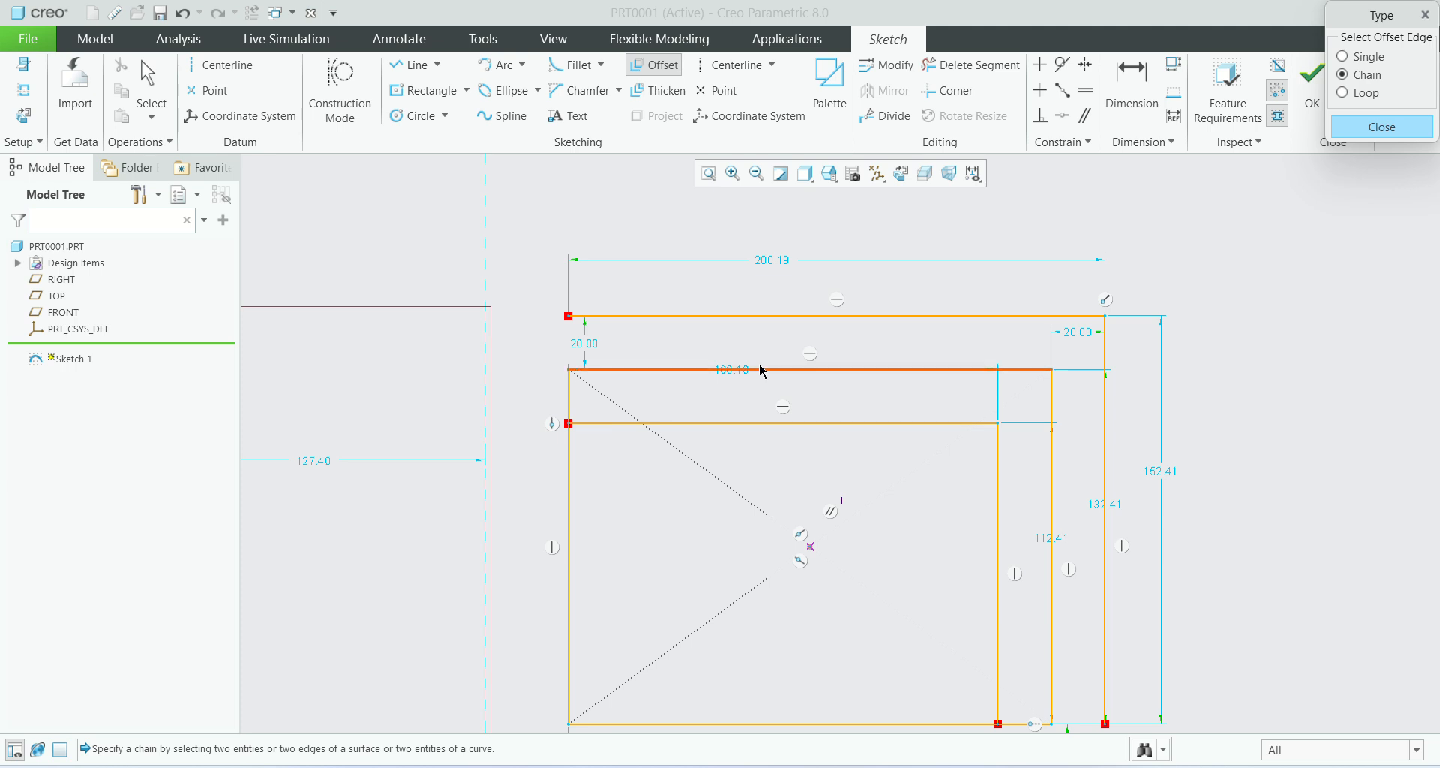
scroll(1116, 392, "down", 2)
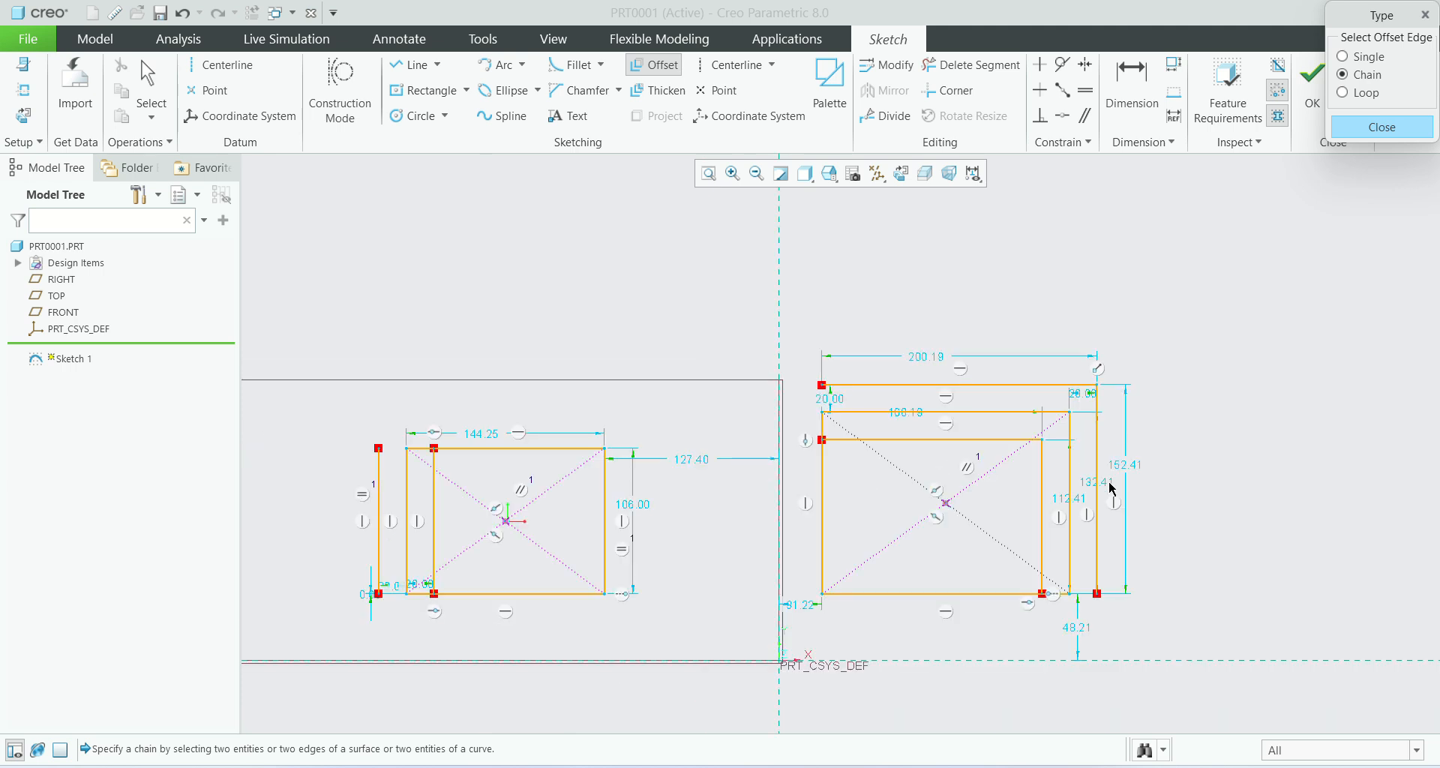
scroll(1118, 402, "up", 2)
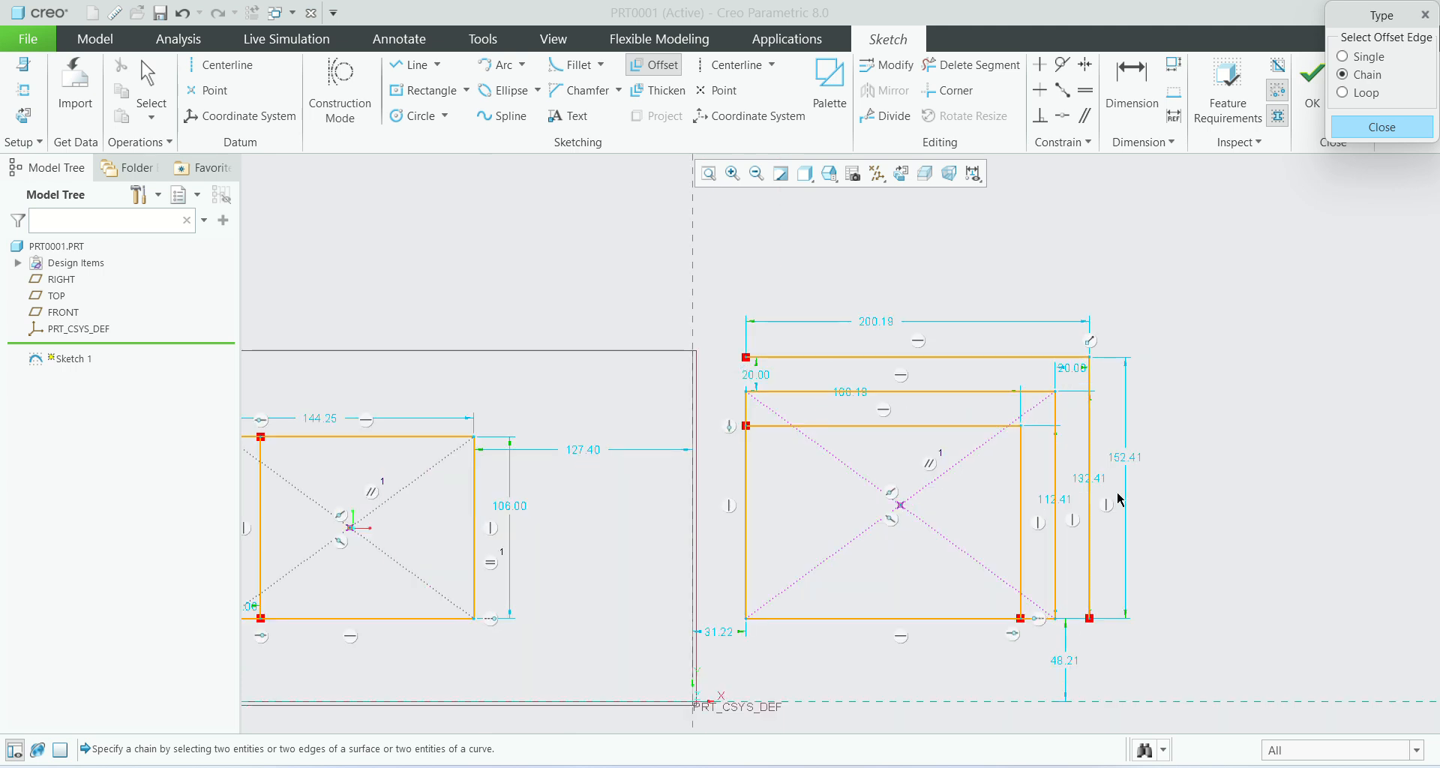
left_click(1383, 126)
Step: Sketch a third center rectangle about 221 high, below the horizontal reference and to the right of the vertical one
scroll(866, 347, "down", 3)
scroll(864, 347, "up", 2)
scroll(900, 539, "down", 3)
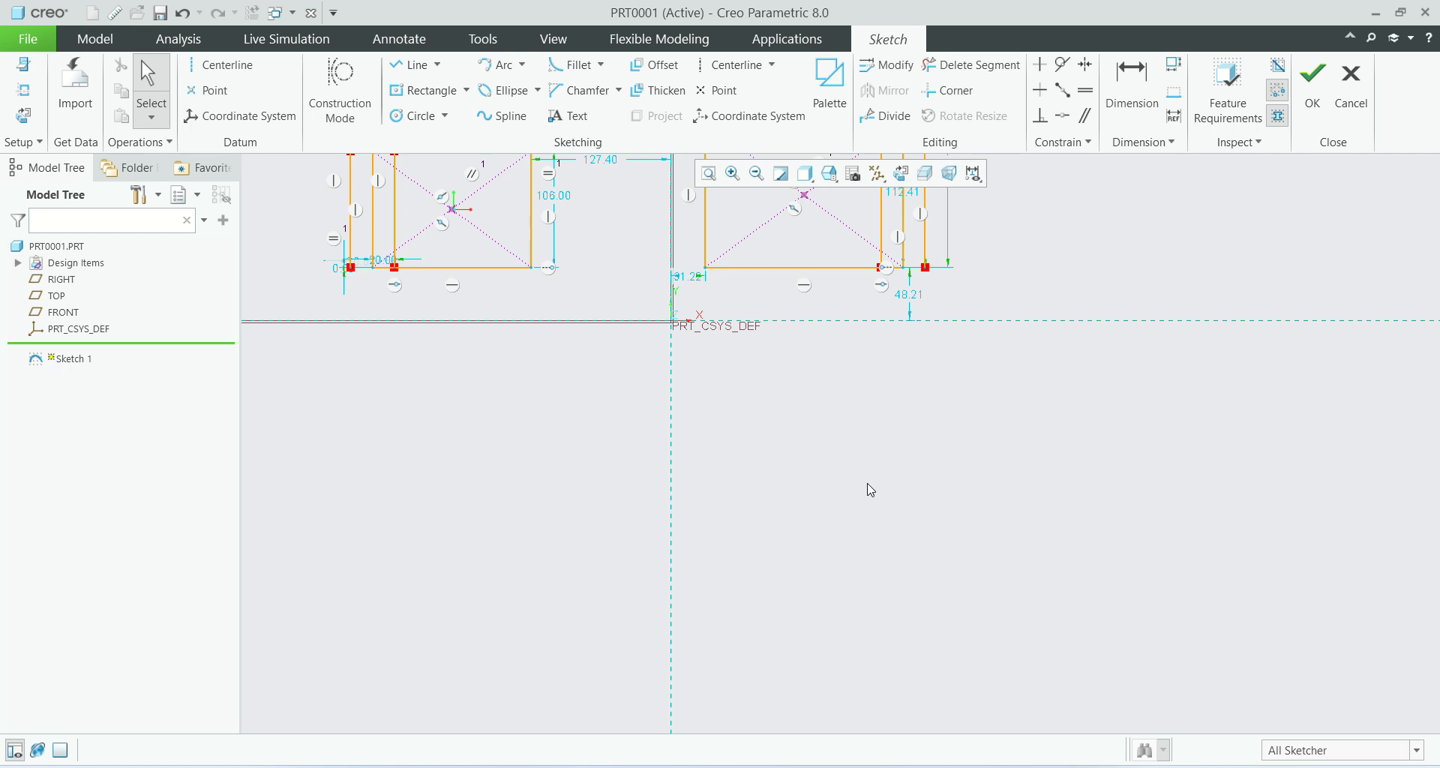
left_click(466, 90)
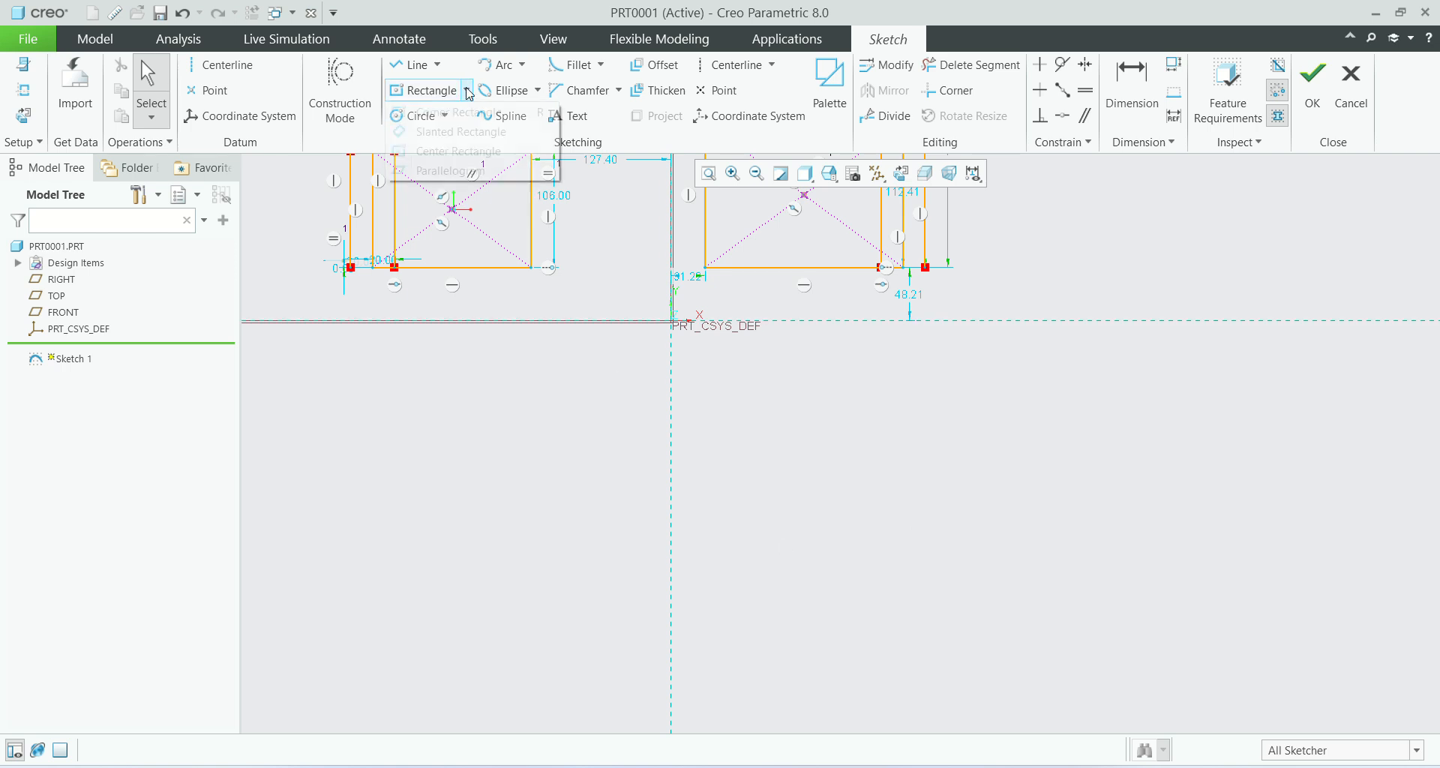
left_click(431, 151)
left_click(949, 558)
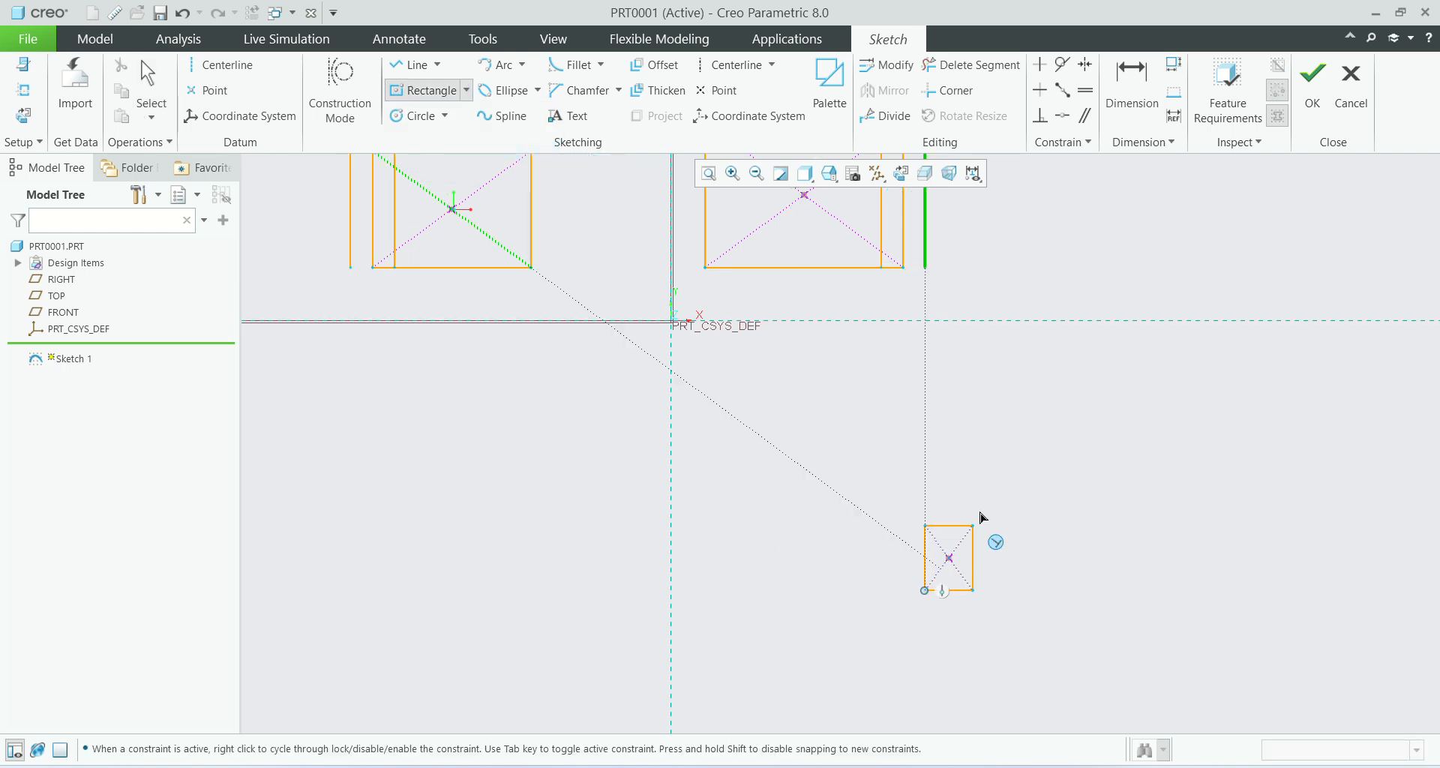
left_click(1115, 437)
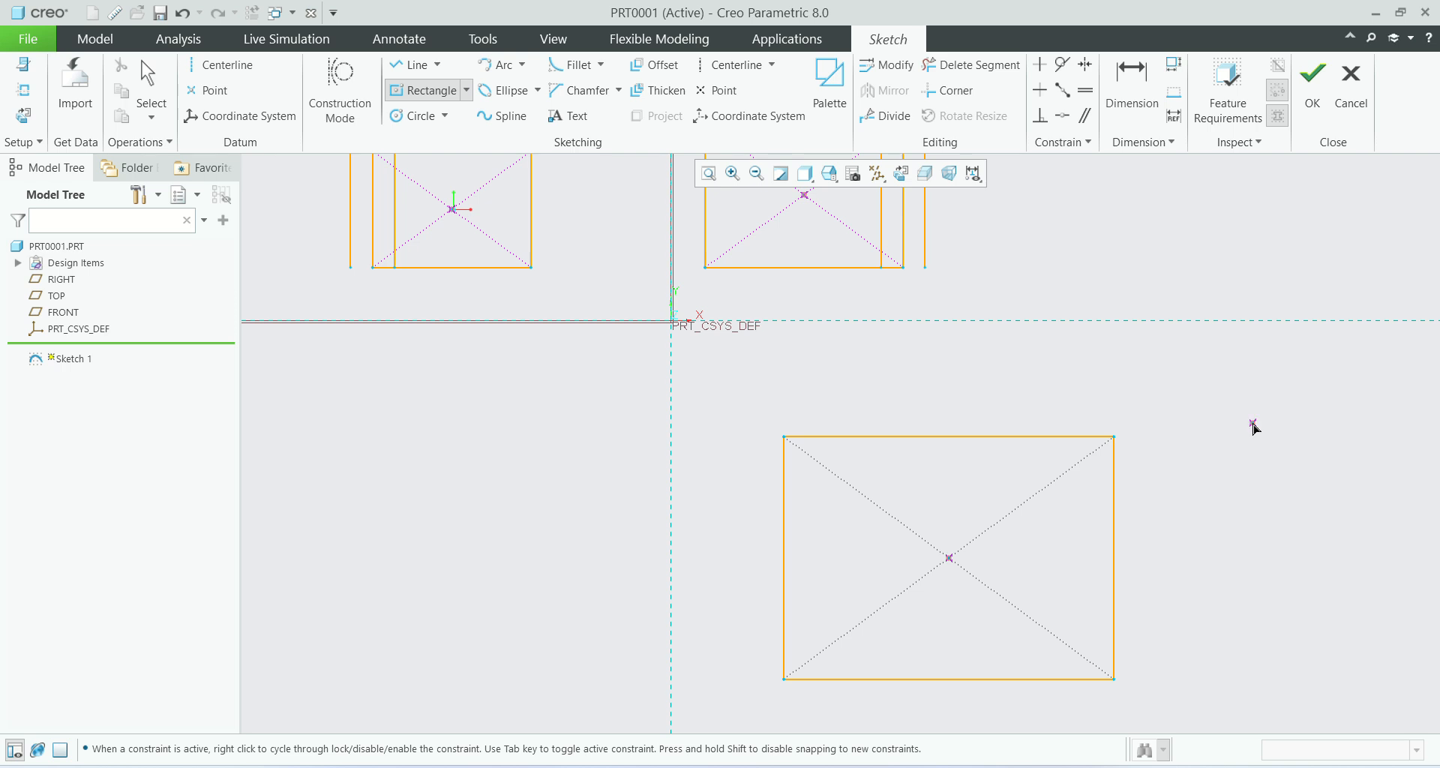
middle_click(1255, 427)
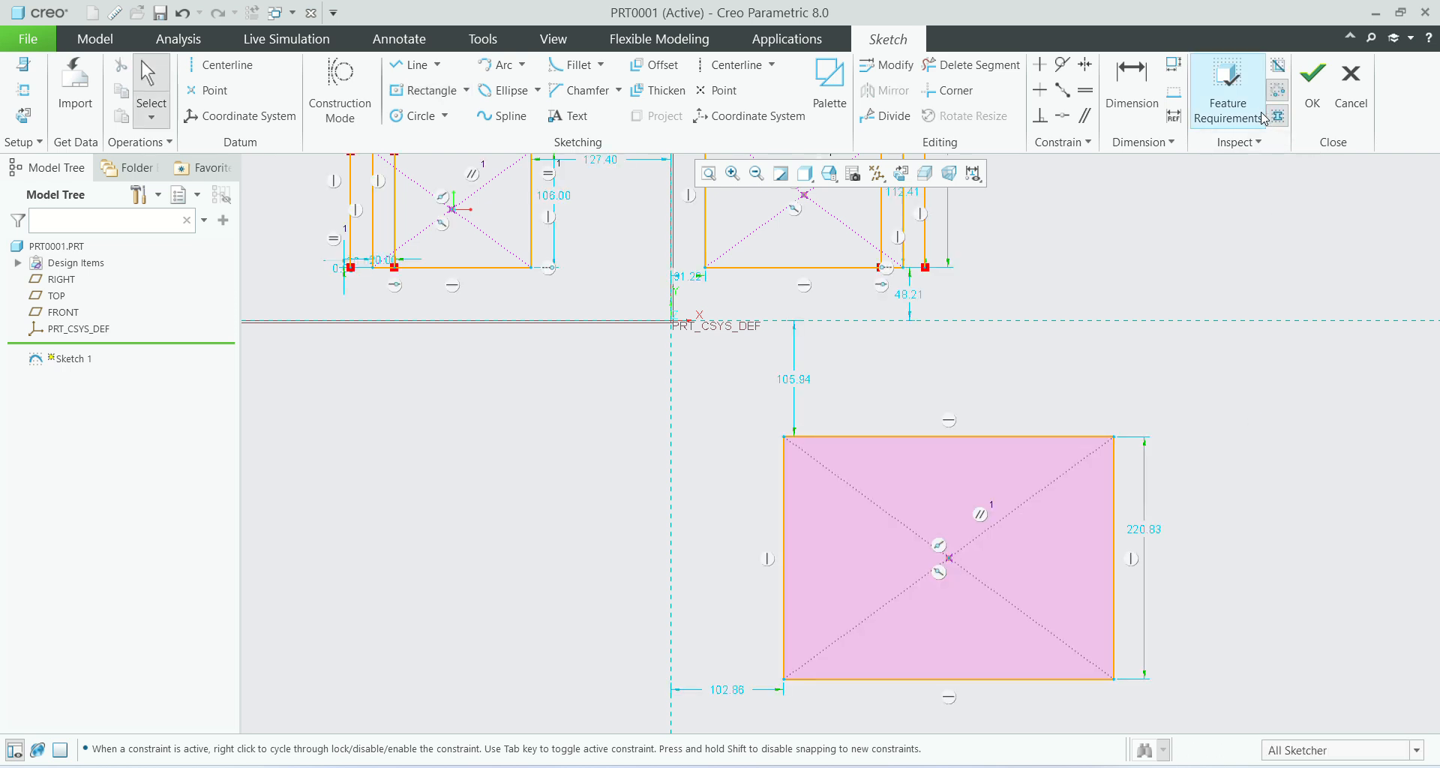
left_click(664, 69)
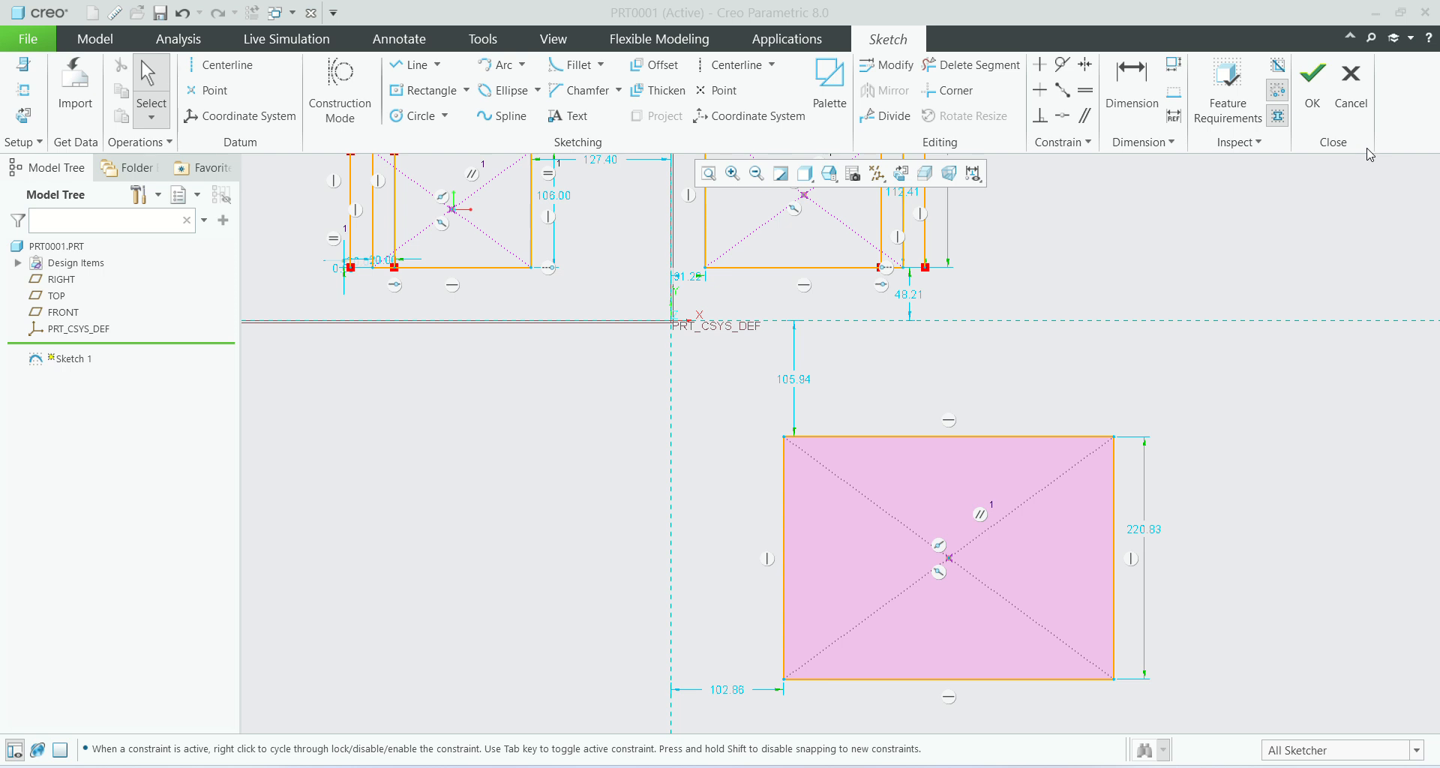
left_click(970, 437)
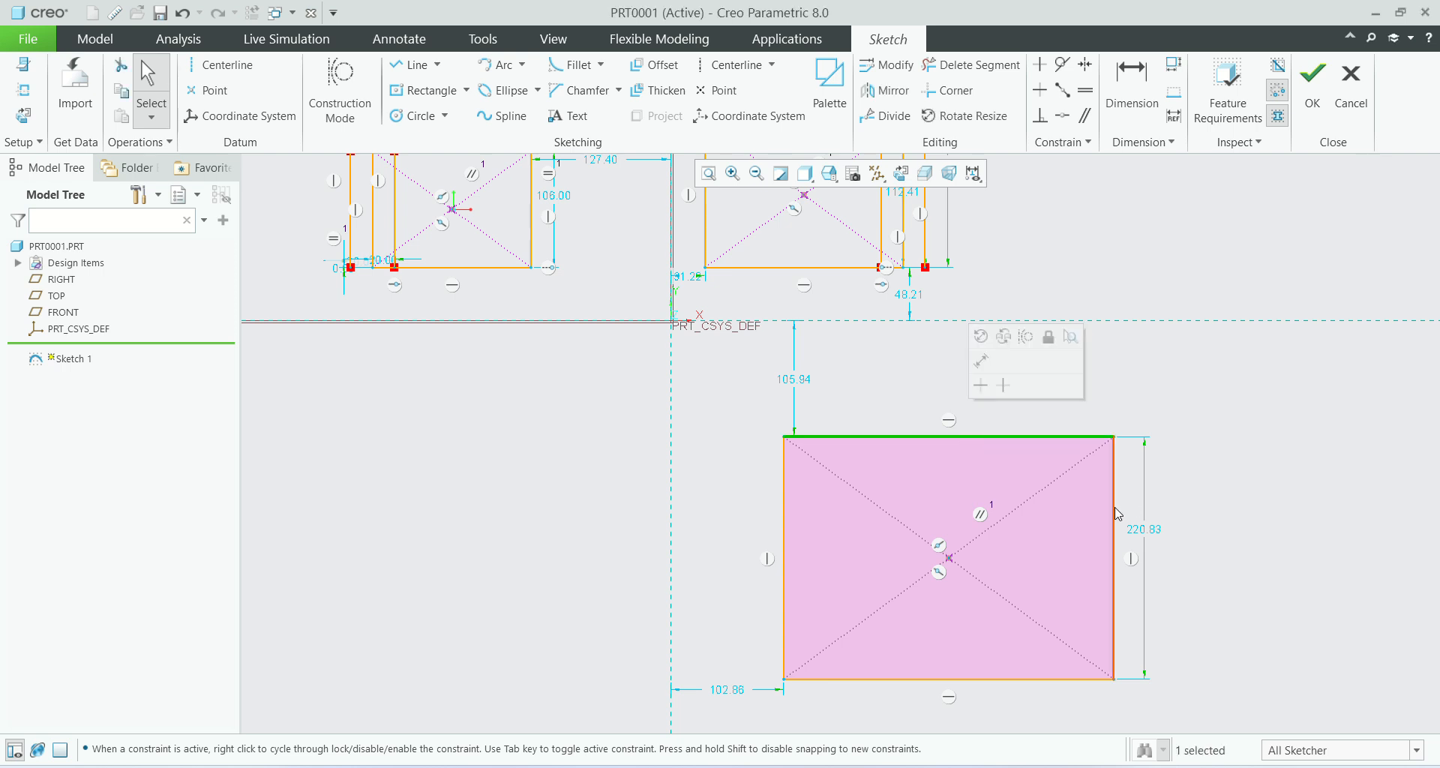
left_click(653, 65)
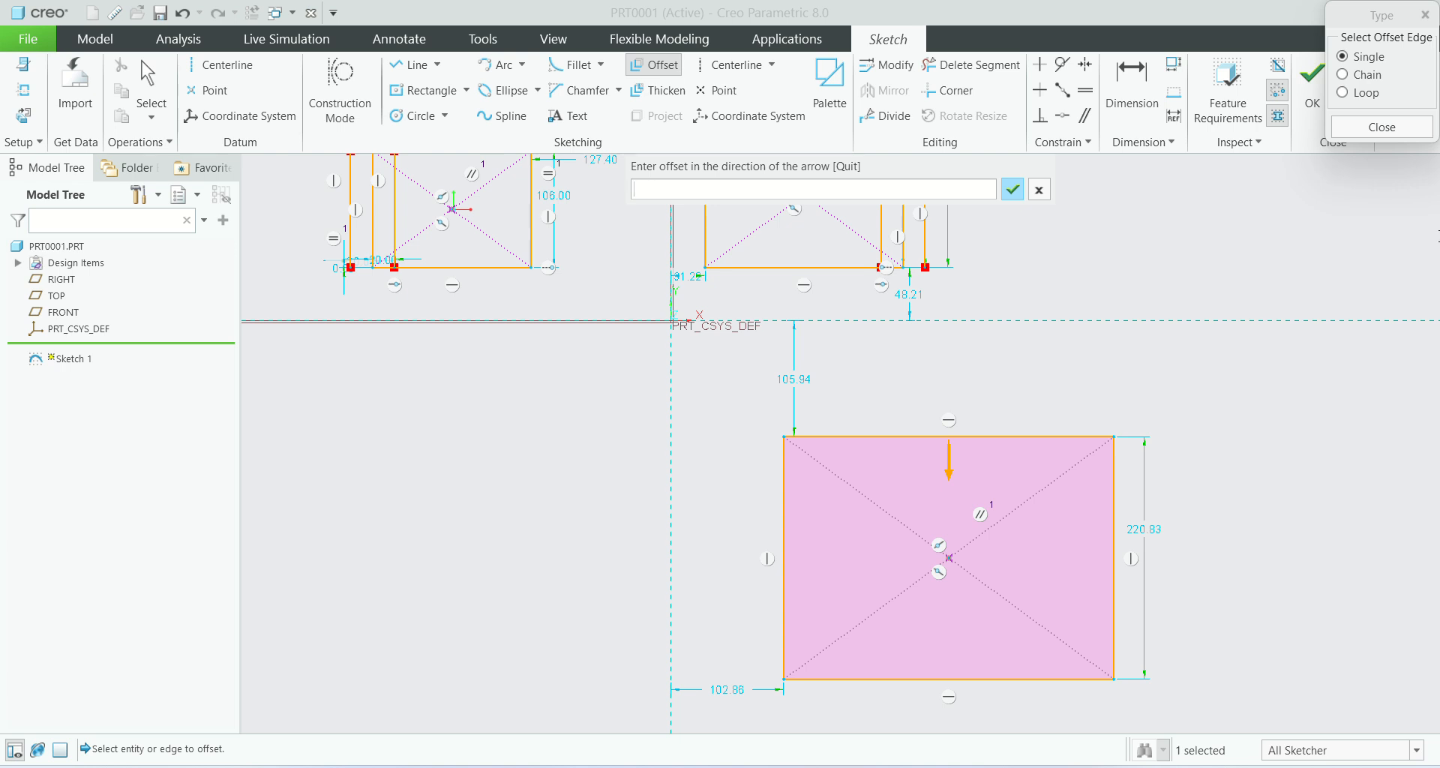
left_click(1344, 93)
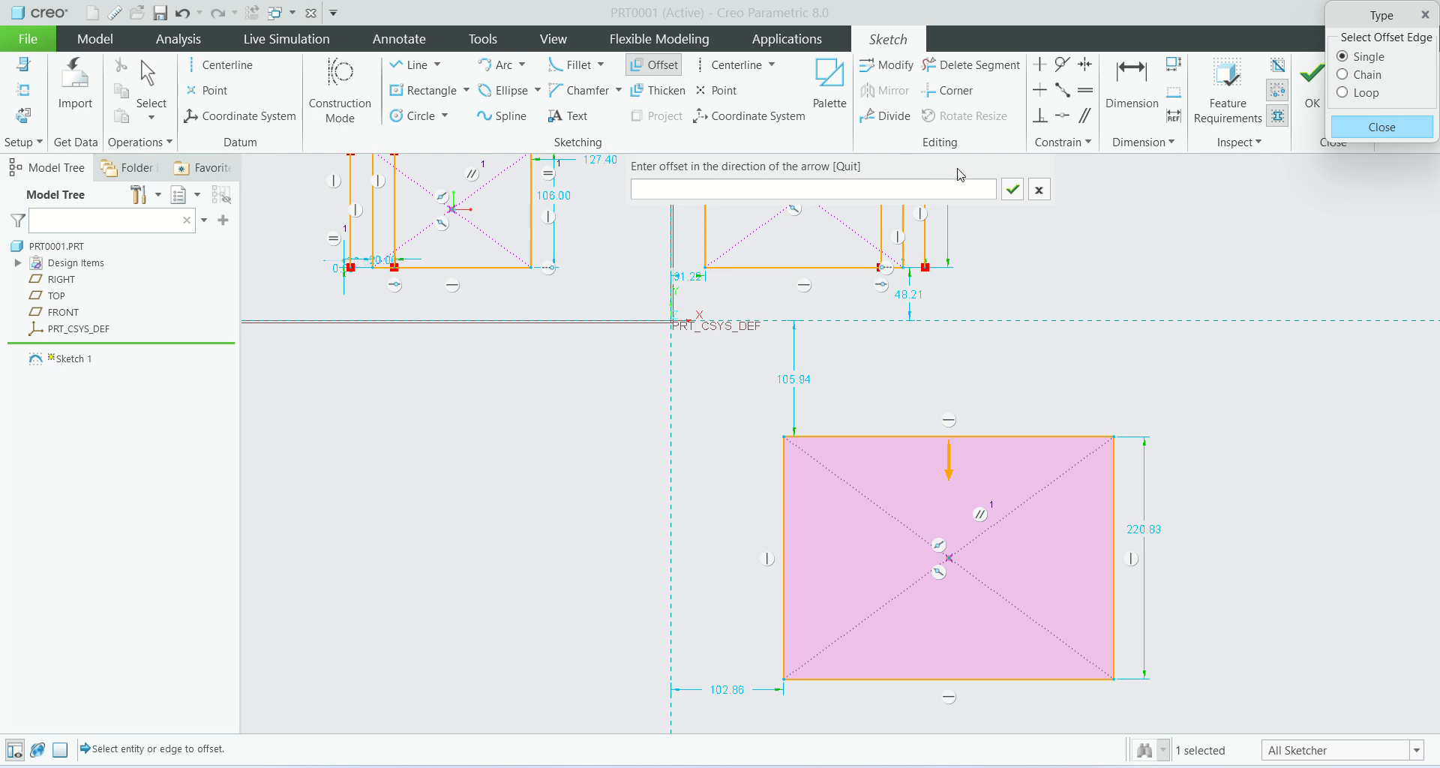
left_click(1012, 189)
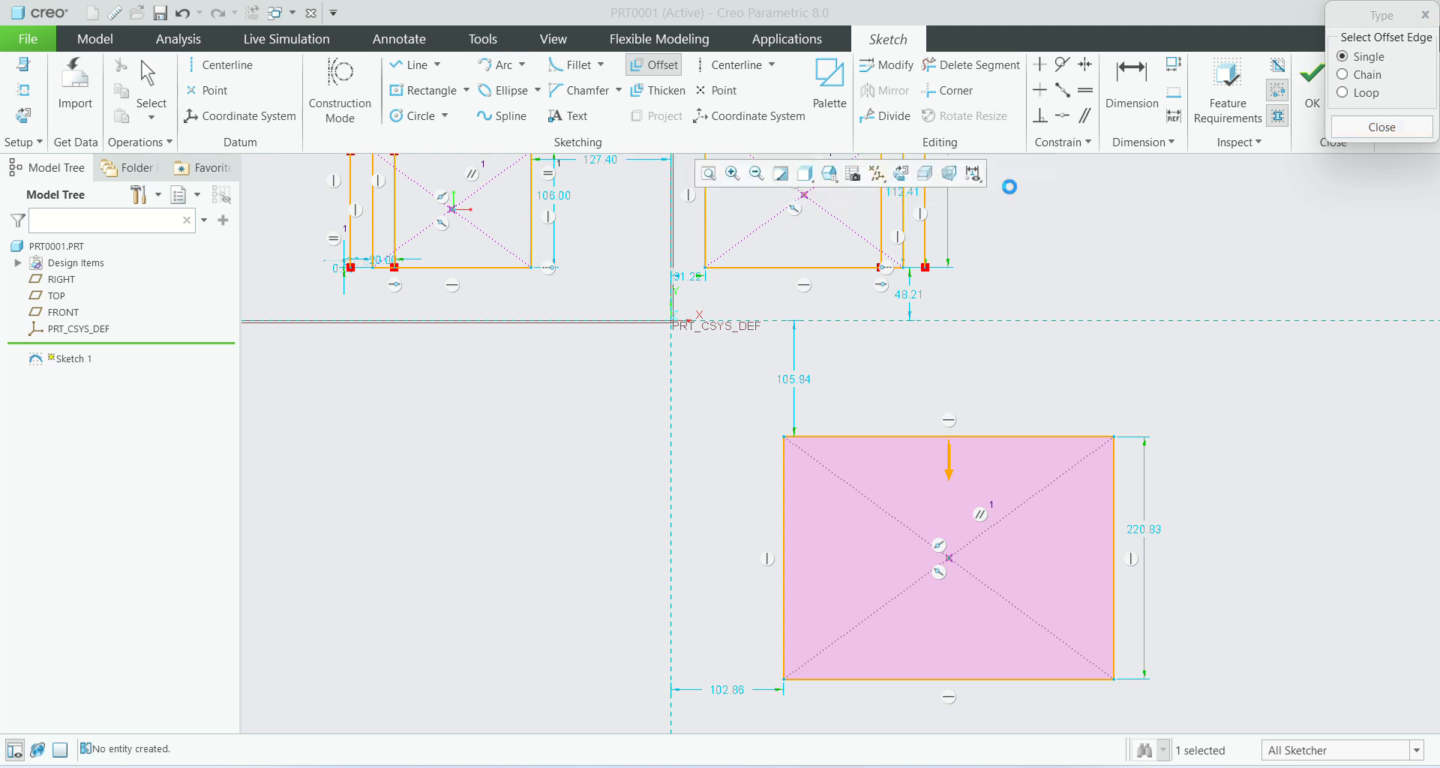
left_click(1382, 127)
Step: Offset the whole third rectangle inward by 20 as a Loop
left_click(660, 67)
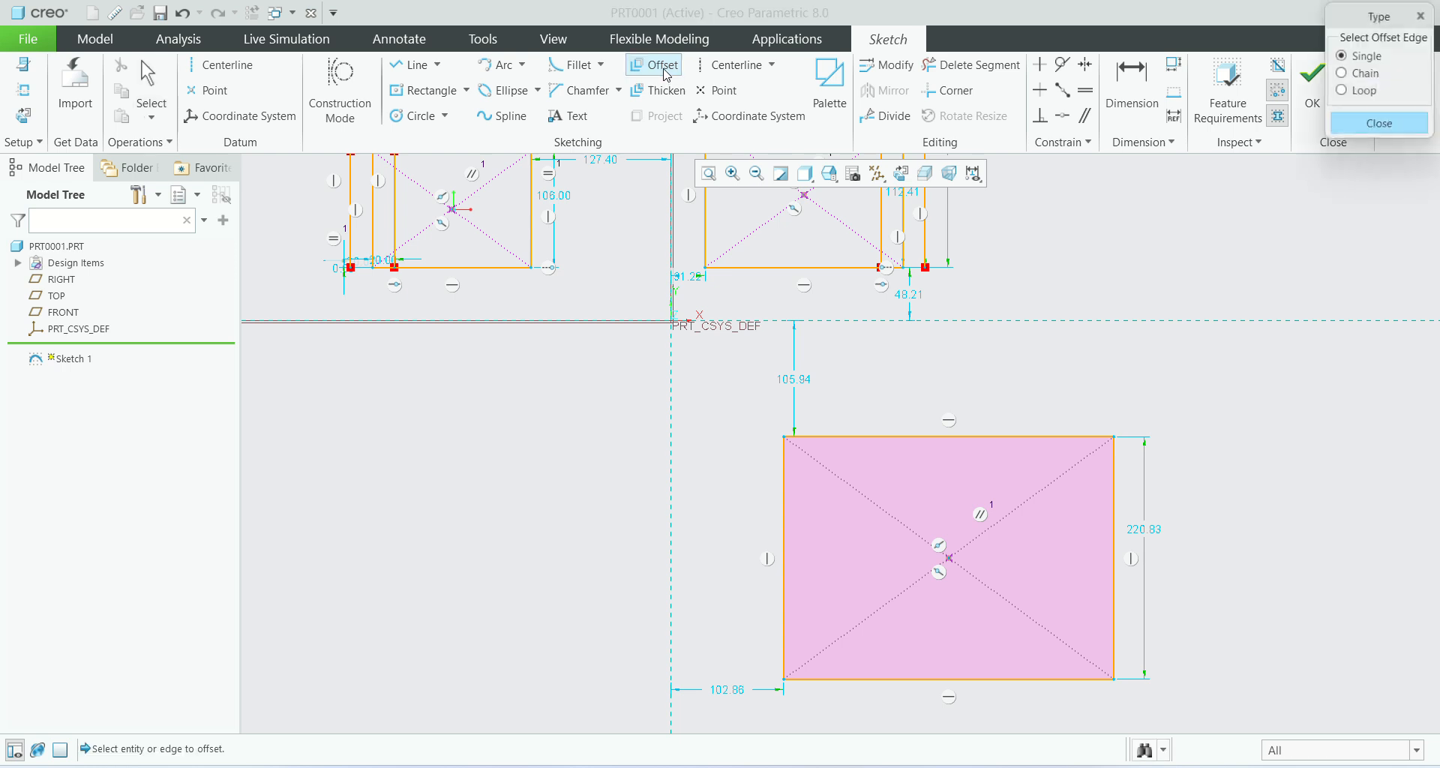
left_click(1345, 93)
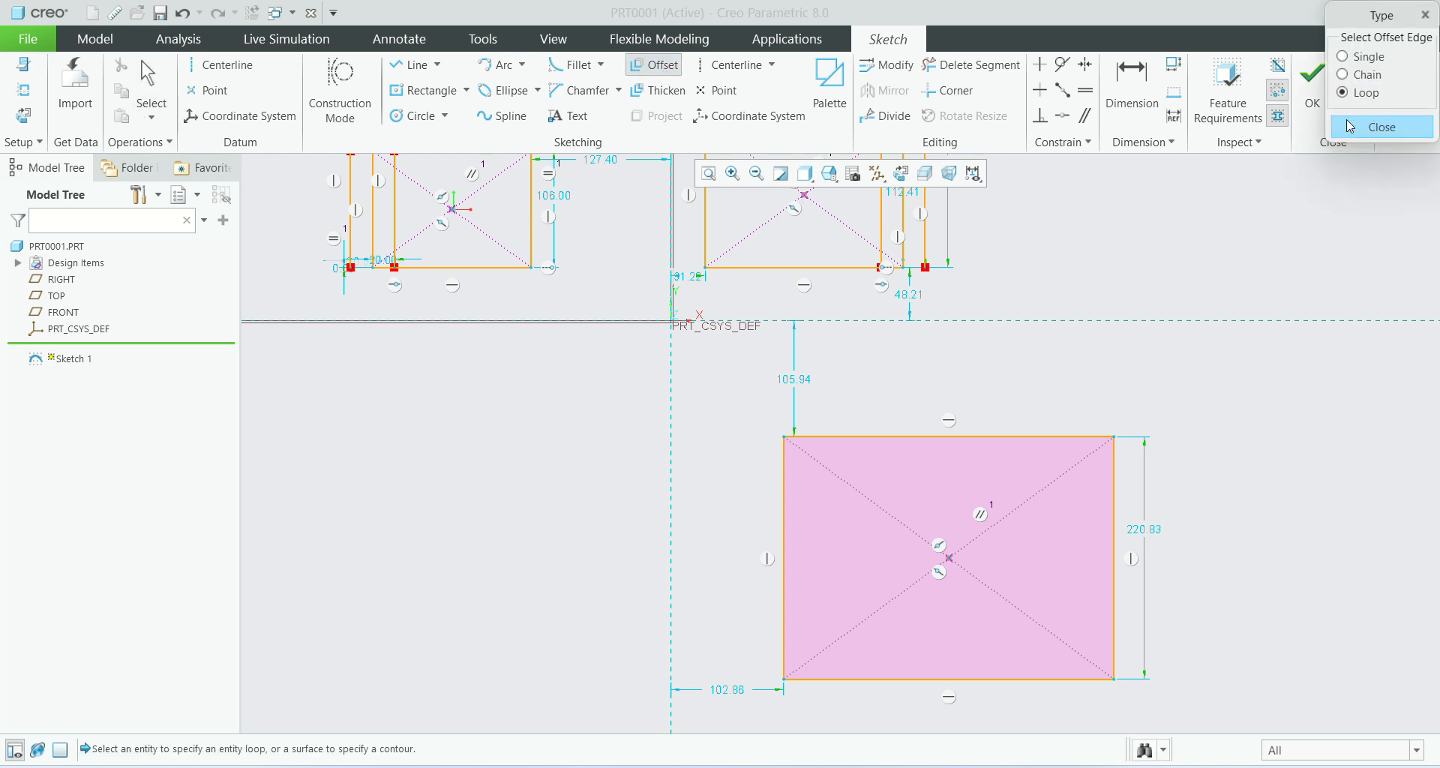
left_click(924, 441)
left_click(925, 441)
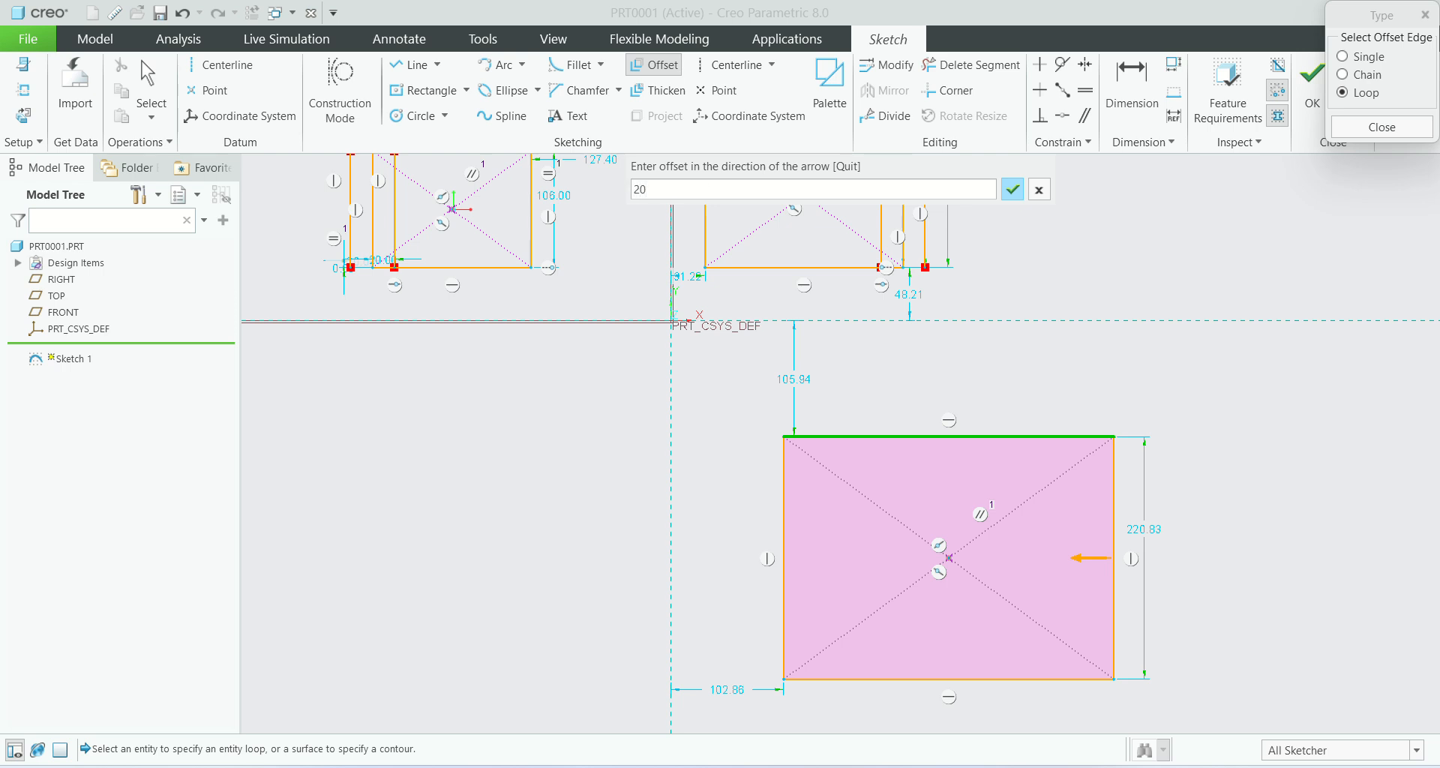
left_click(1013, 189)
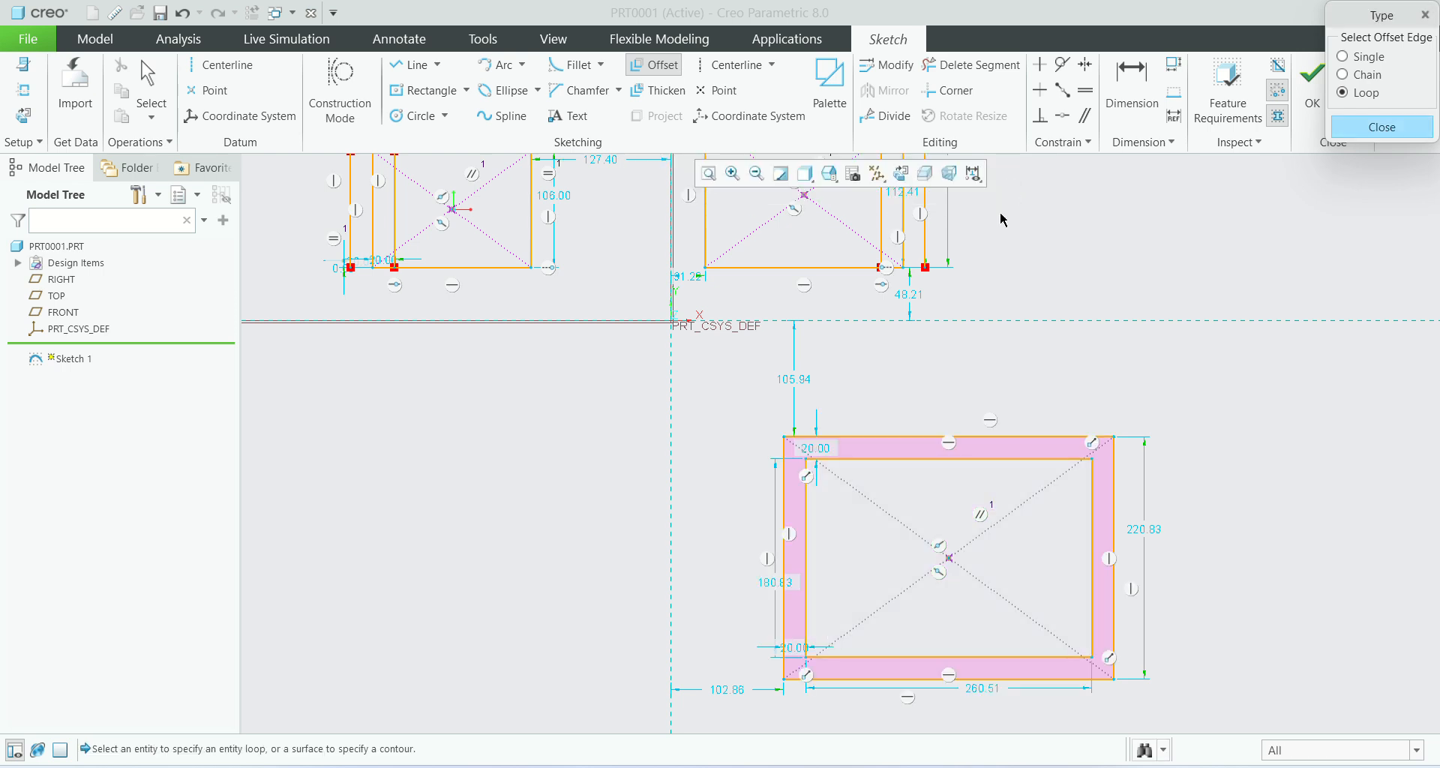
Step: Offset the original third rectangle outward by 40 as a Loop, using a negative value
scroll(875, 495, "down", 2)
scroll(1204, 386, "up", 3)
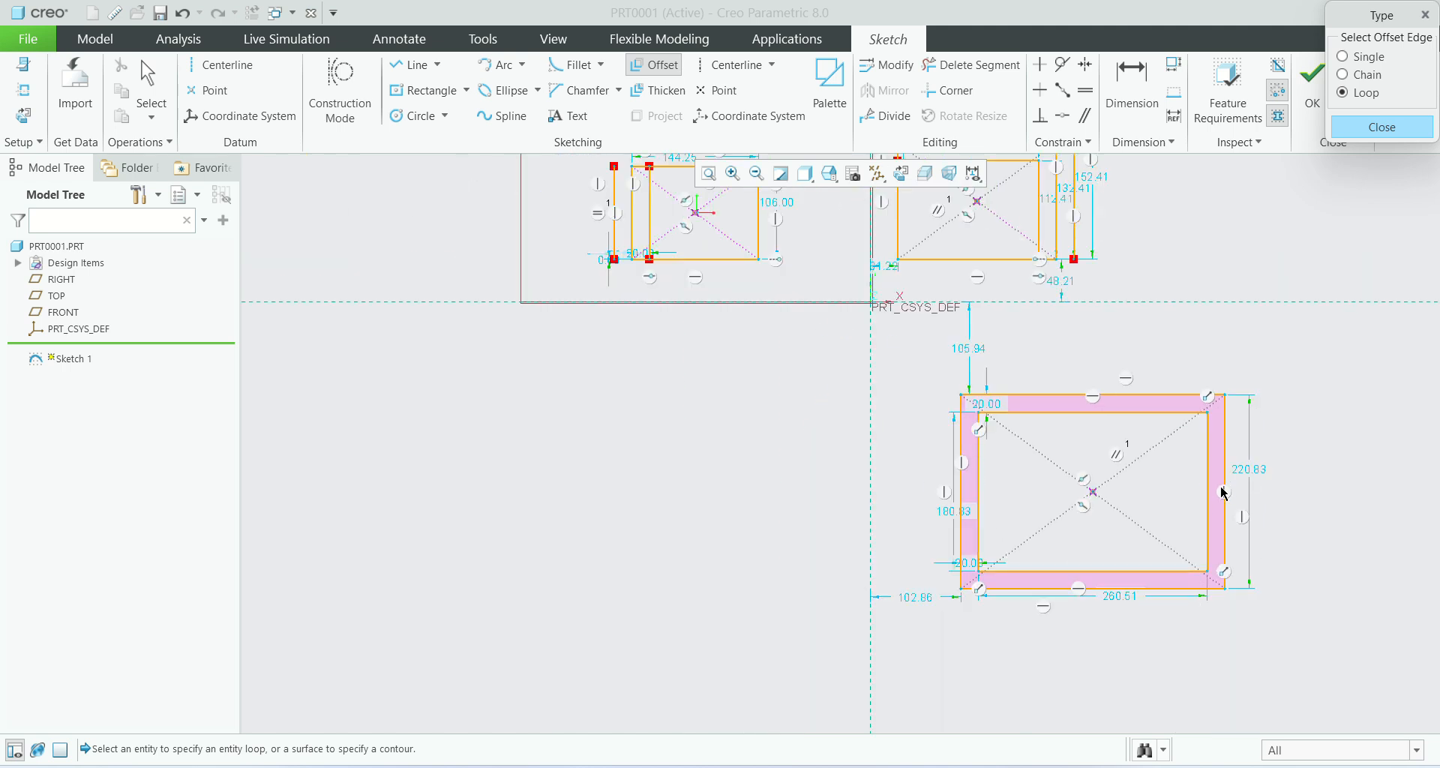
scroll(1215, 491, "down", 3)
scroll(878, 439, "up", 3)
scroll(796, 315, "up", 1)
scroll(754, 297, "up", 1)
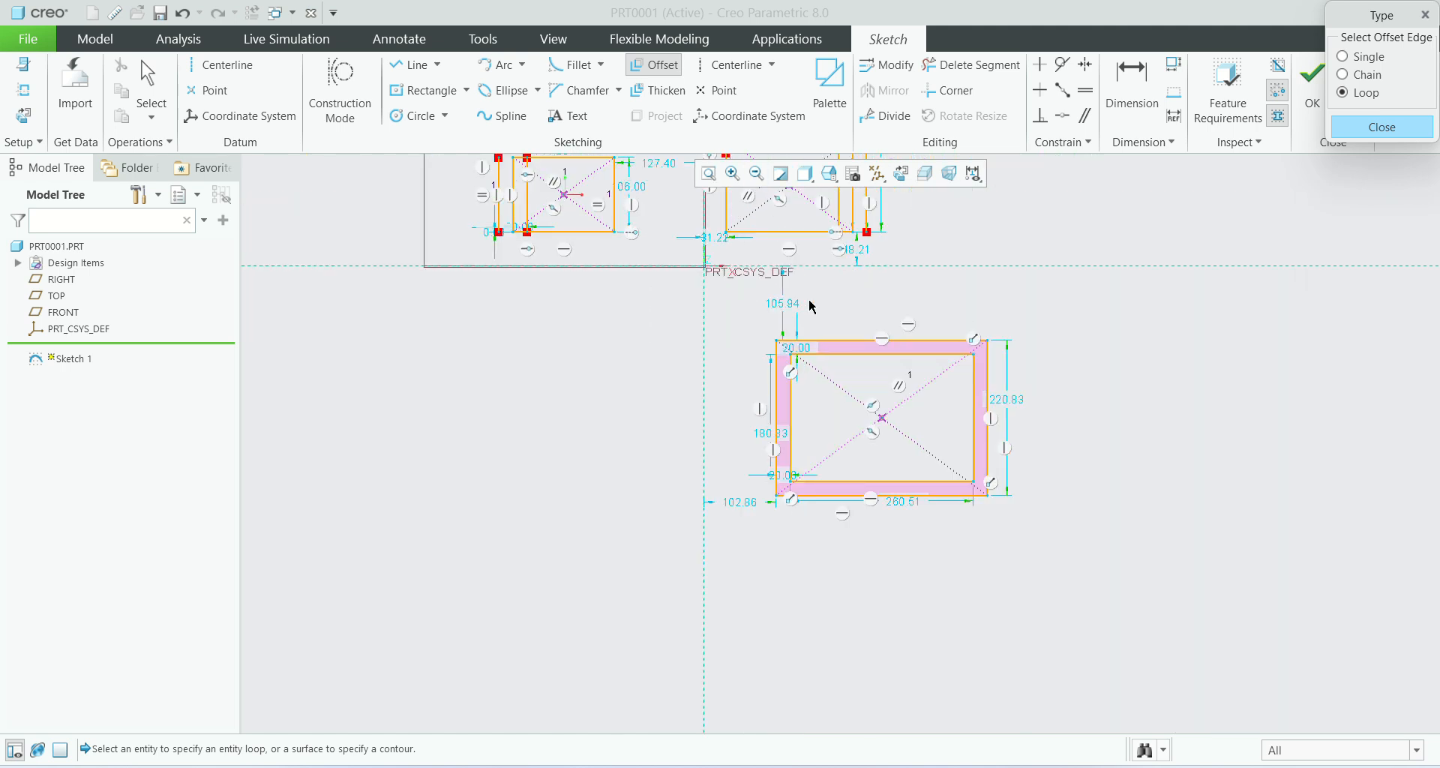
scroll(883, 285, "down", 3)
left_click(882, 413)
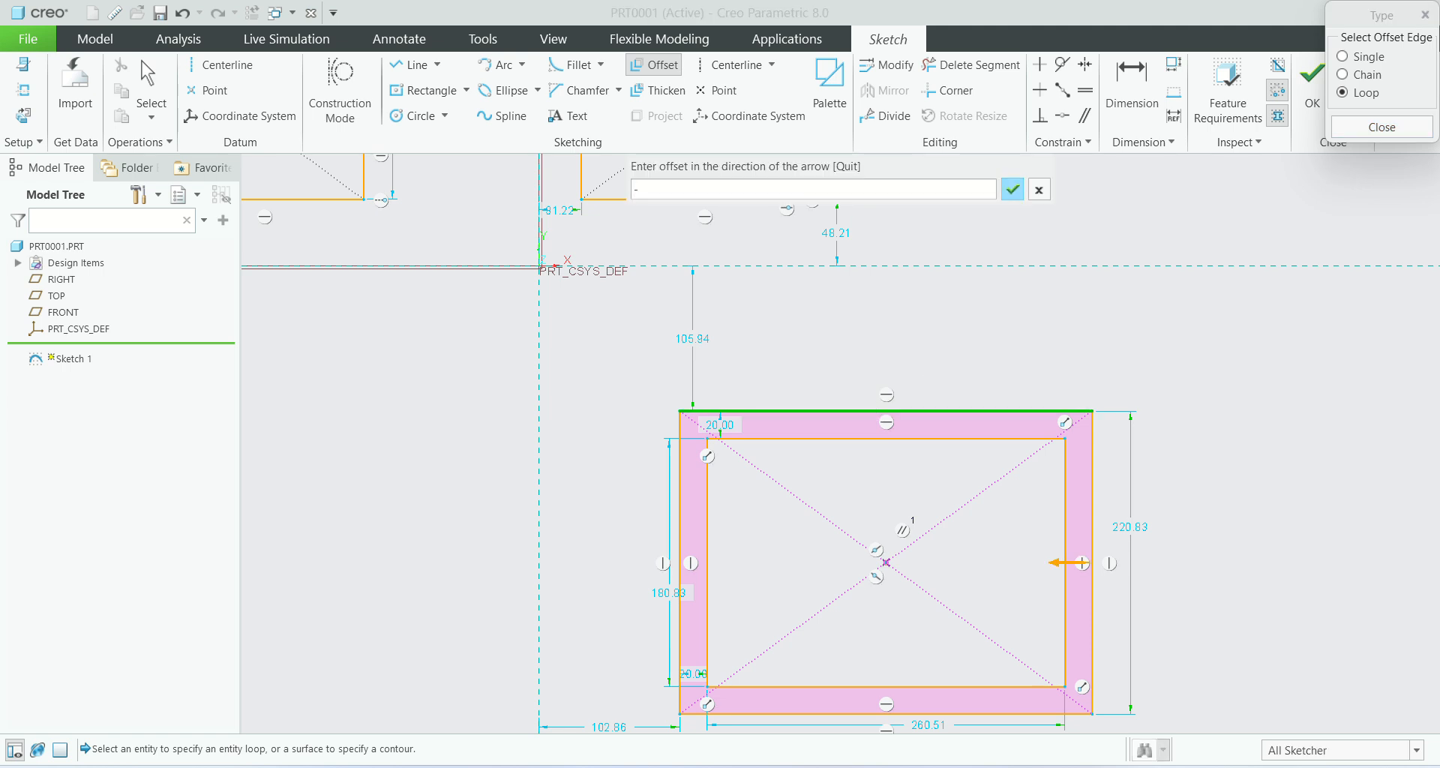
key("Return")
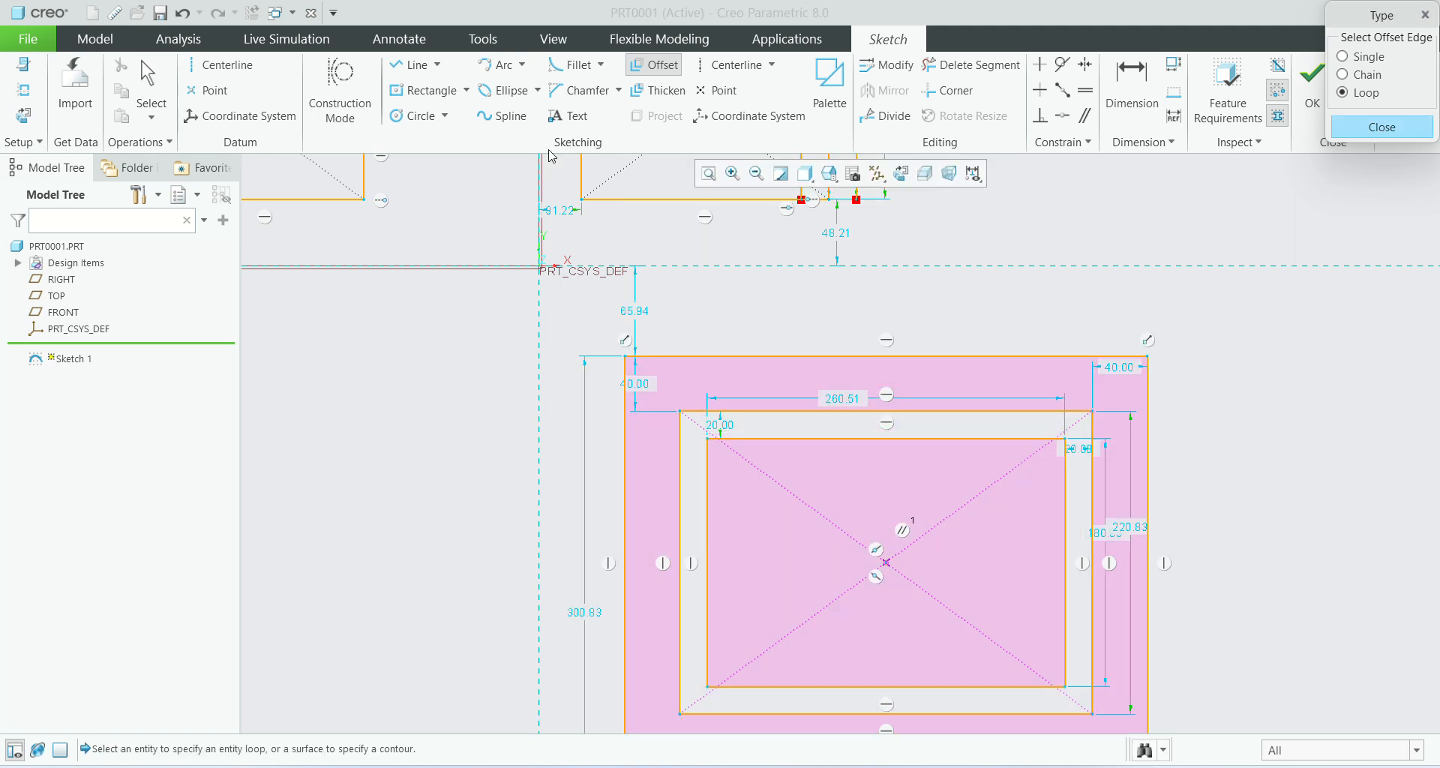
Step: Examine the inward and outward loop offsets of the third rectangle and compare them with the other two rectangles
scroll(772, 412, "down", 2)
scroll(1132, 498, "up", 3)
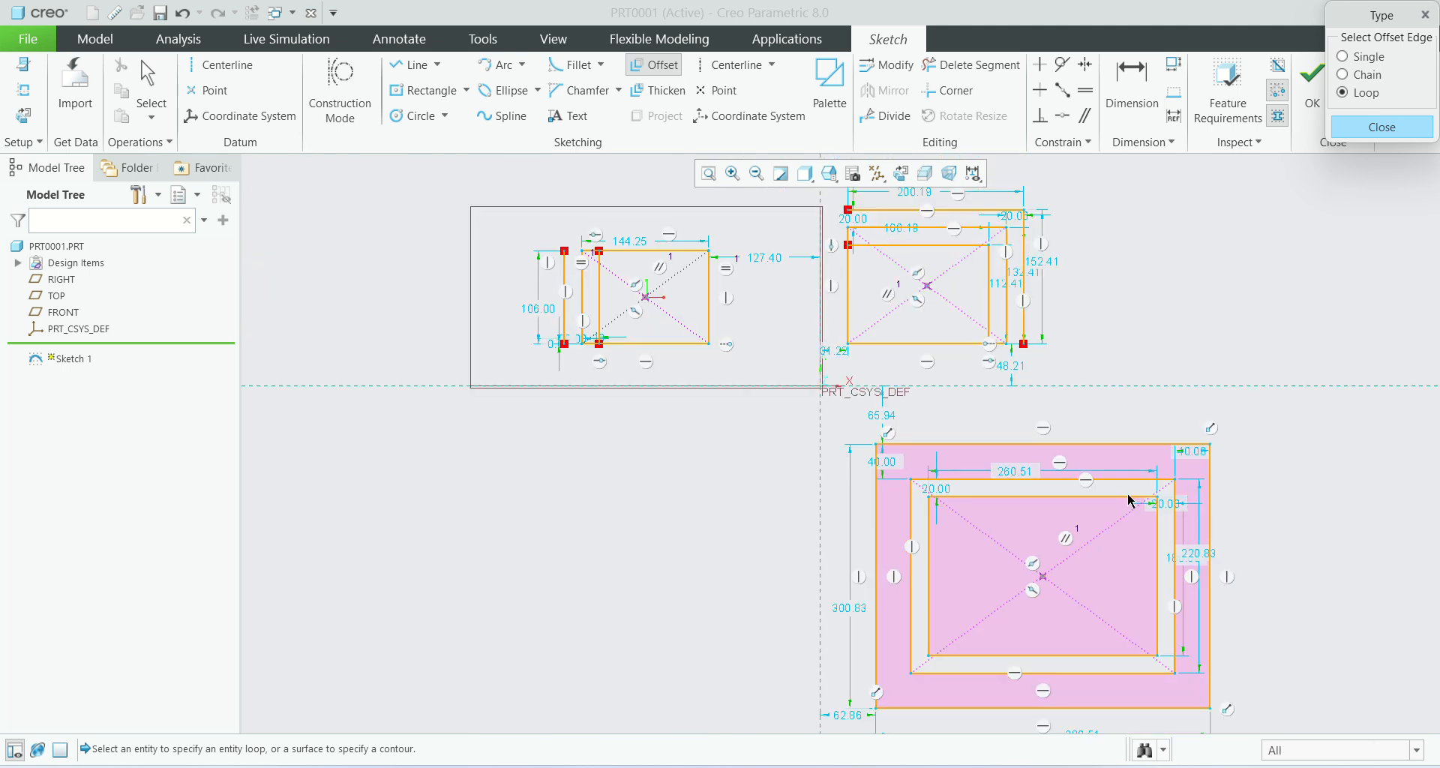
scroll(1132, 498, "down", 3)
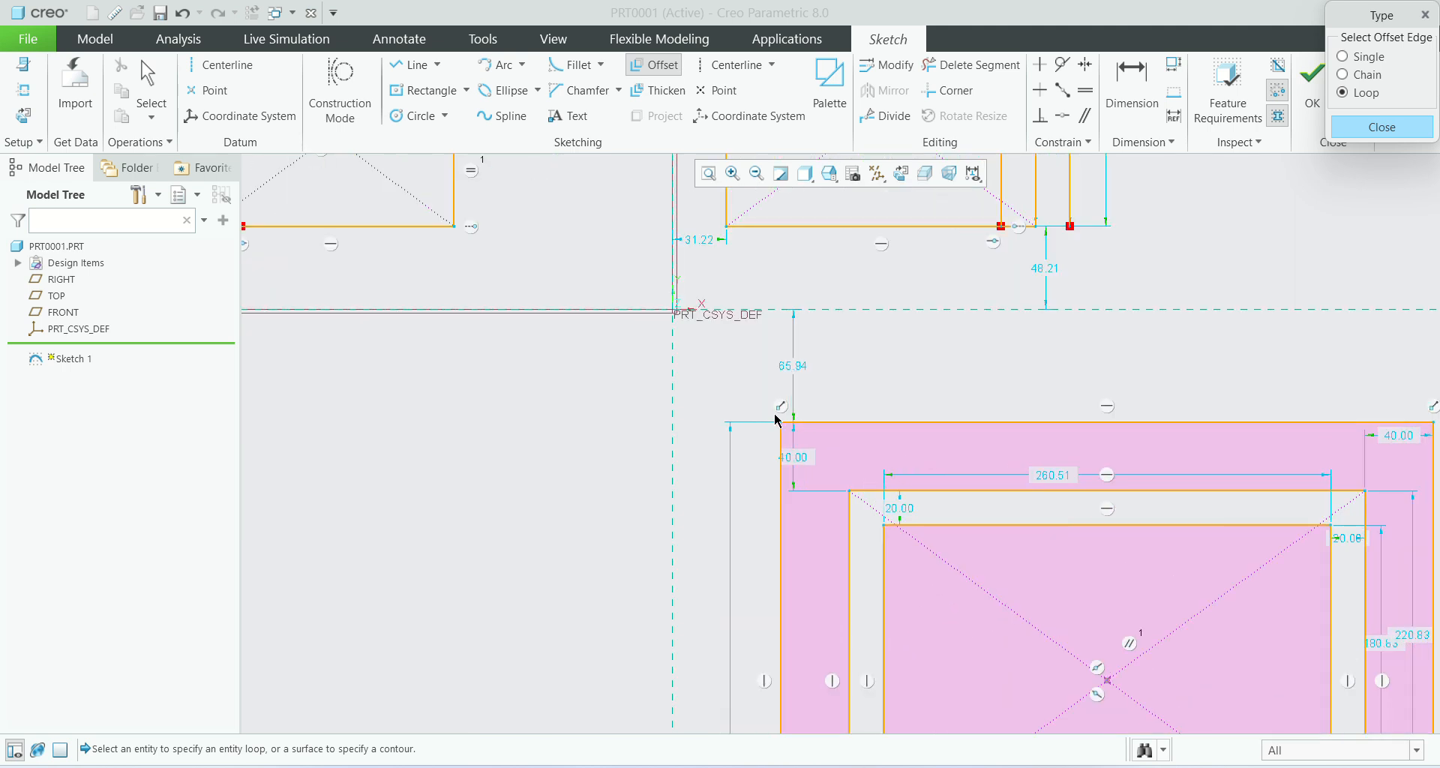
scroll(780, 415, "up", 2)
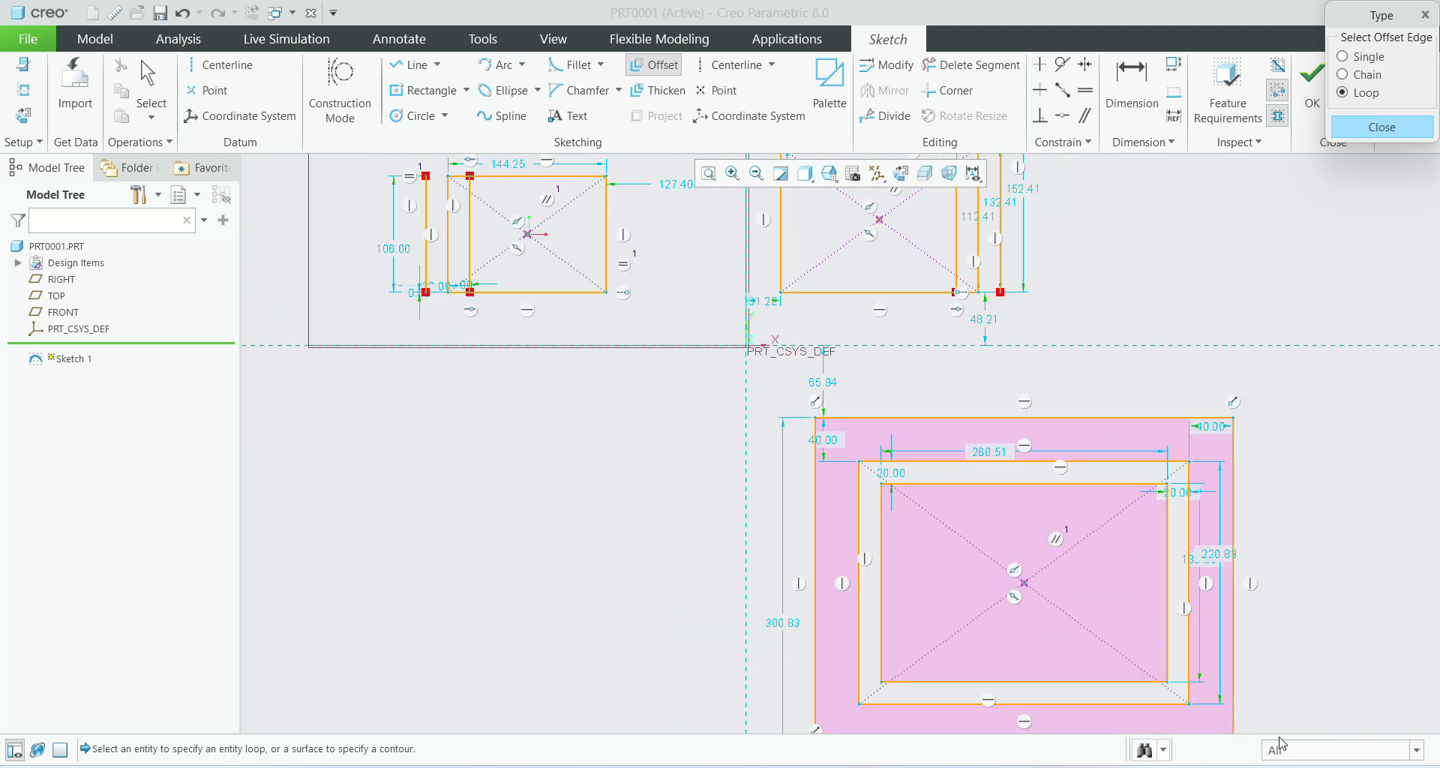
scroll(1202, 596, "down", 2)
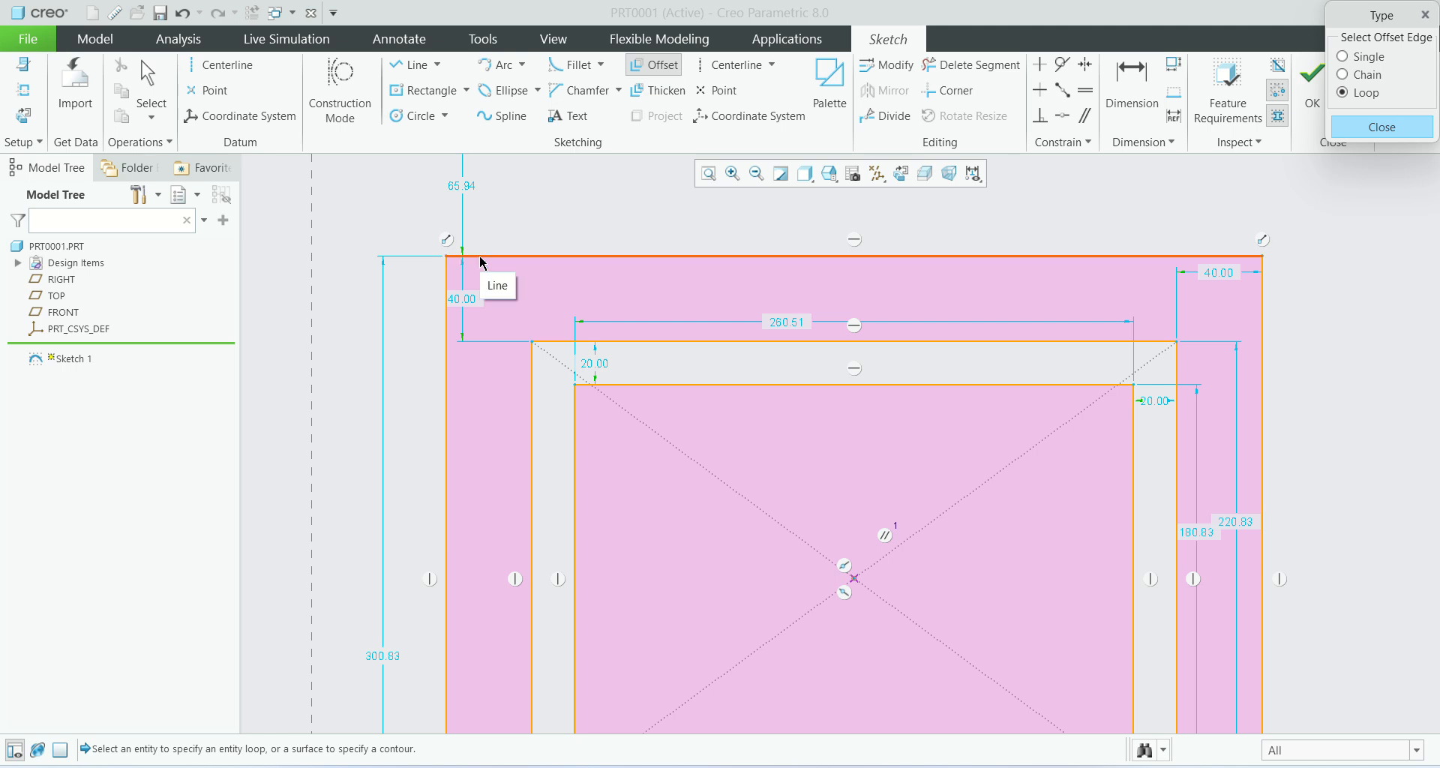
scroll(476, 312, "down", 2)
scroll(568, 368, "up", 2)
scroll(568, 368, "up", 1)
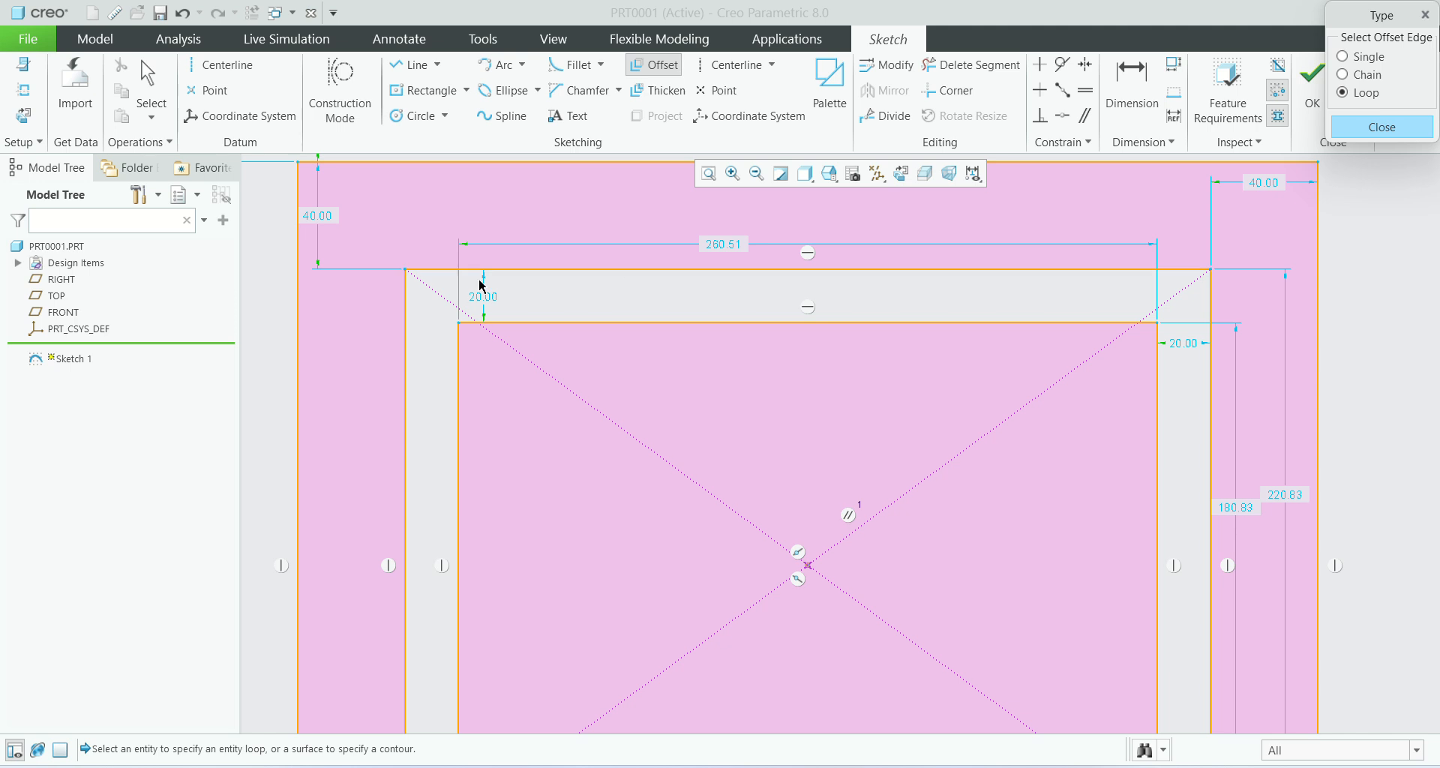
scroll(848, 318, "down", 2)
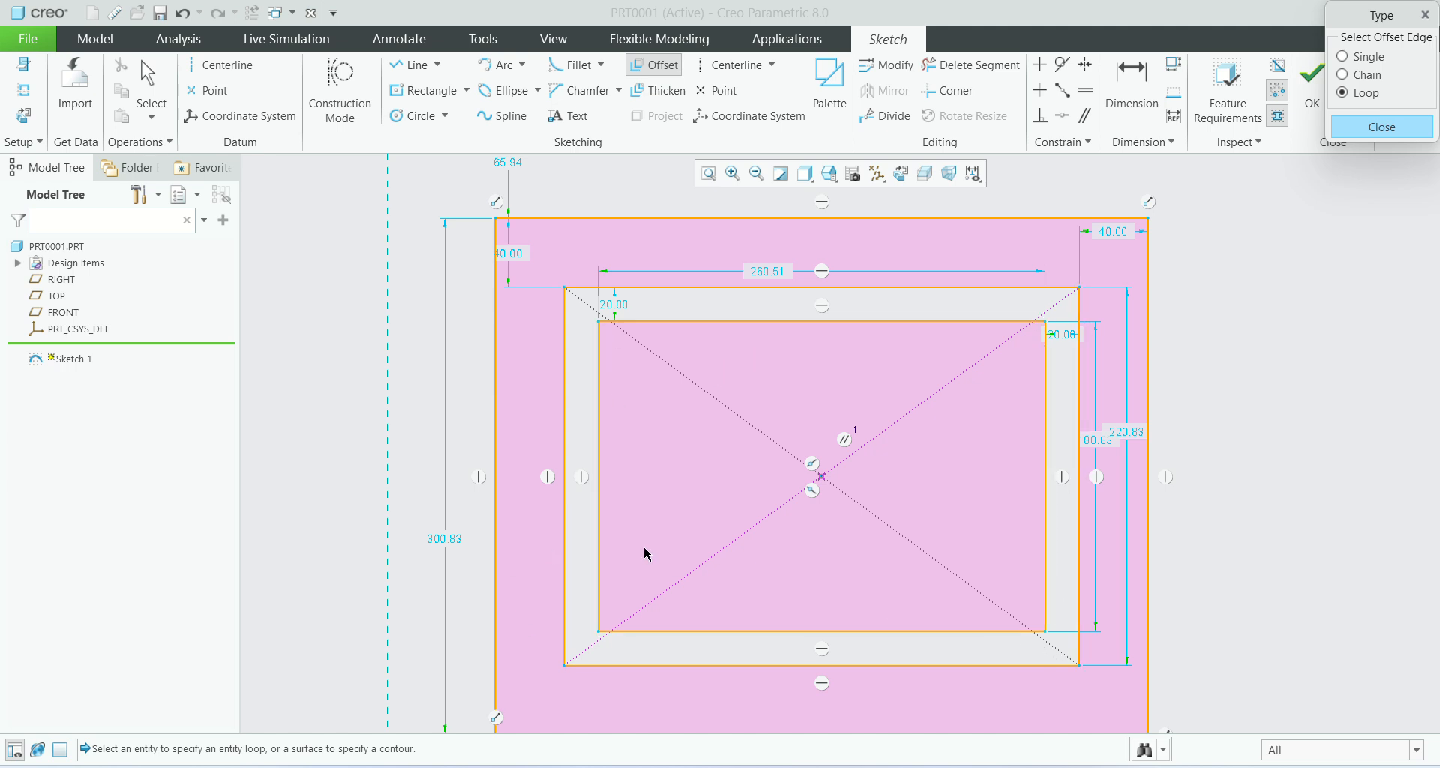
scroll(788, 402, "down", 2)
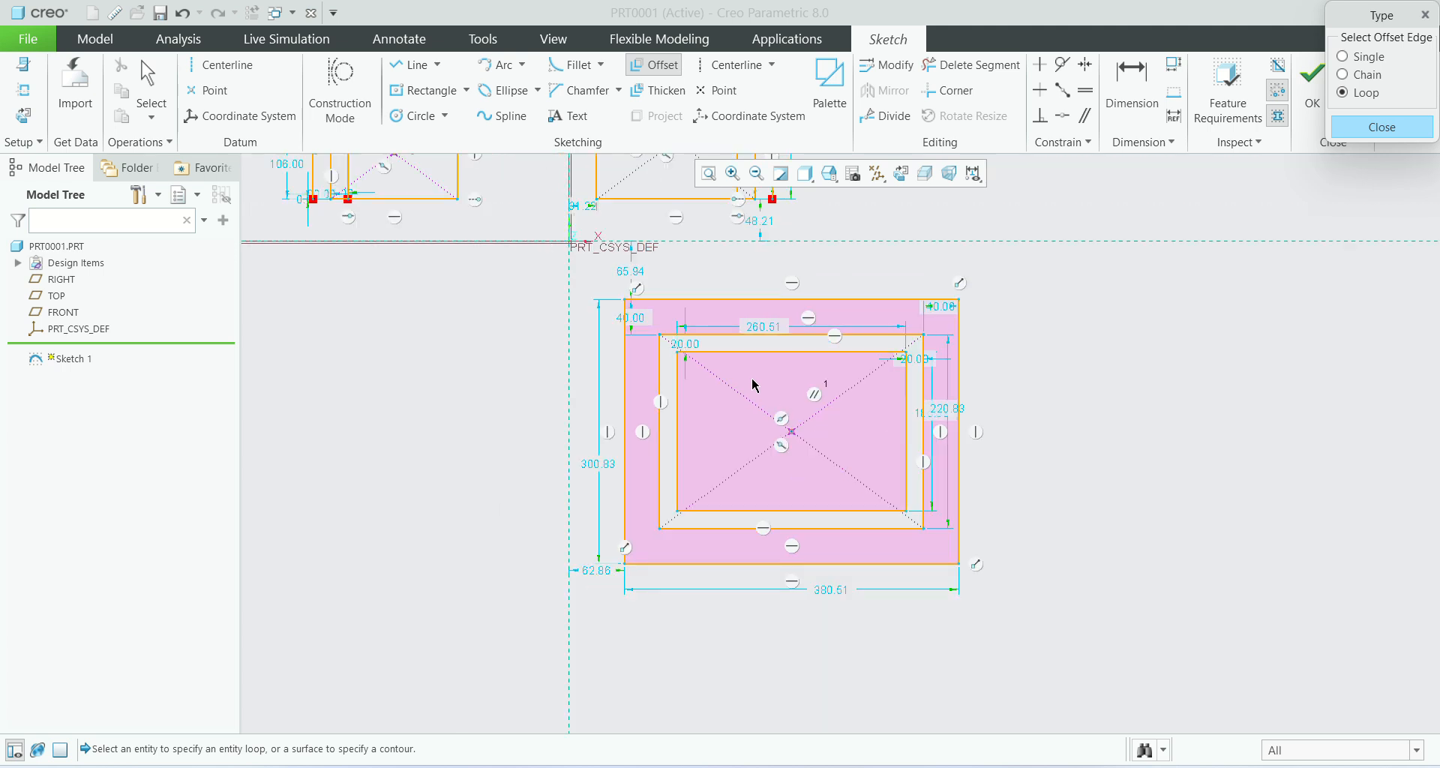
scroll(754, 385, "down", 5)
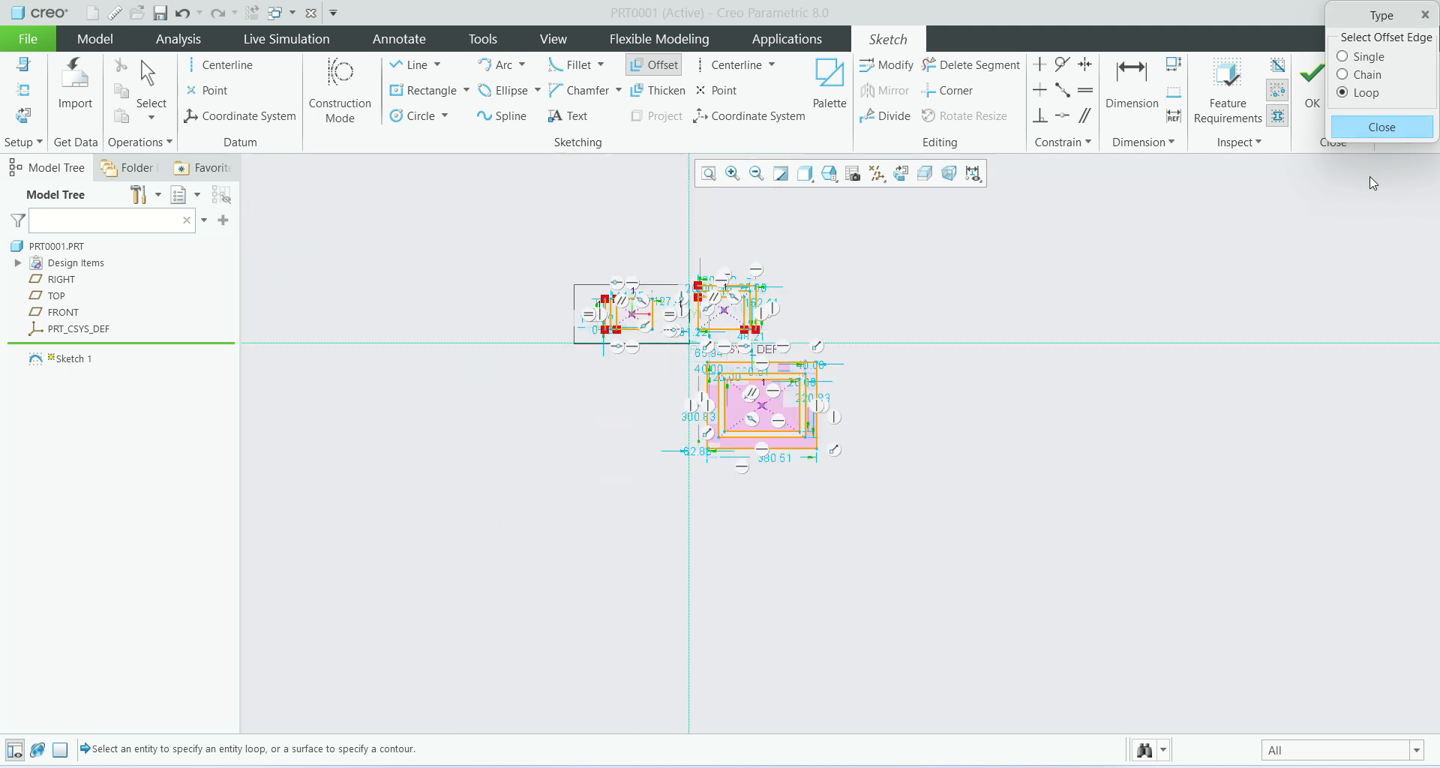
Step: End the Offset command and delete all the geometry in the sketch
left_click(1392, 134)
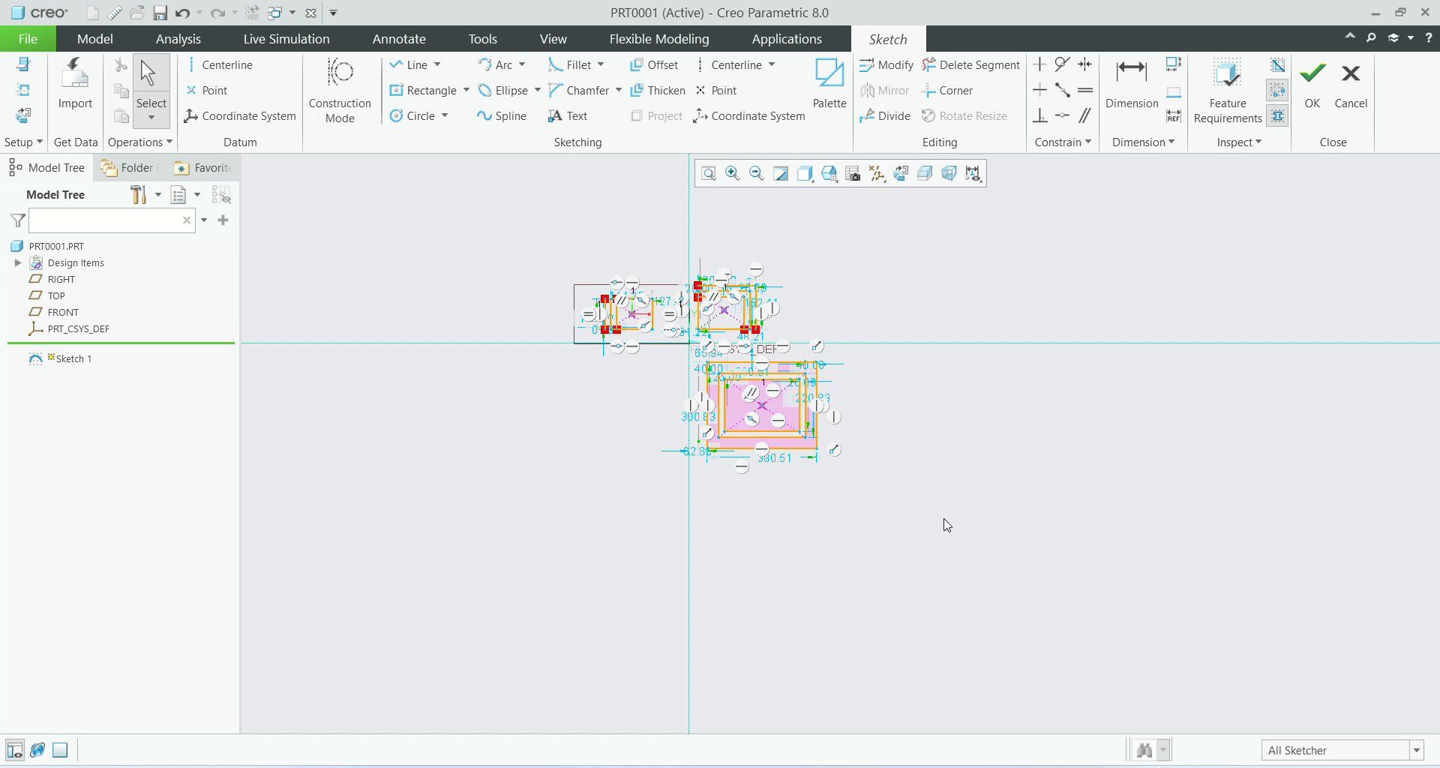
key("ctrl+a")
key("Delete")
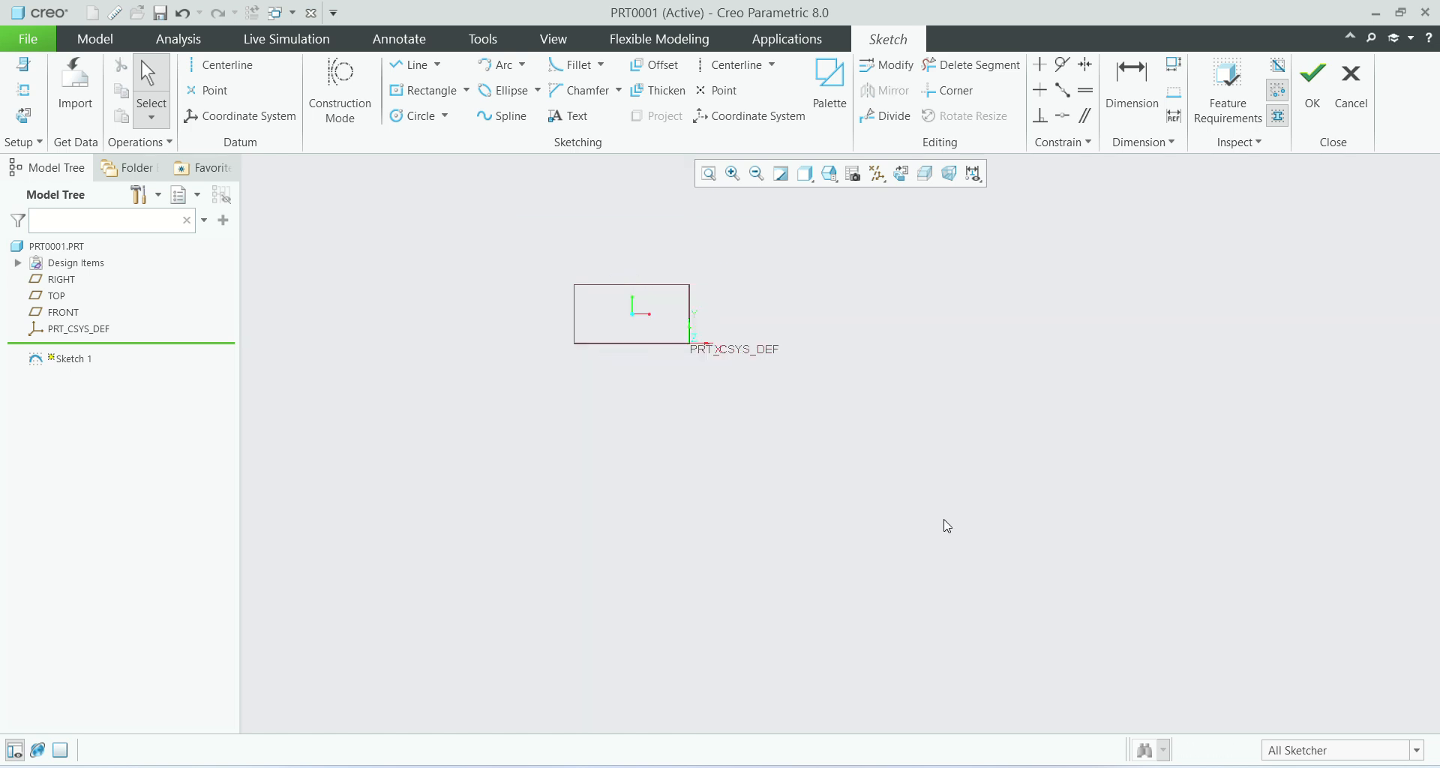
Step: Sketch a center-and-point circle above and to the right of the part coordinate system and try to finish the sketch
scroll(722, 196, "up", 5)
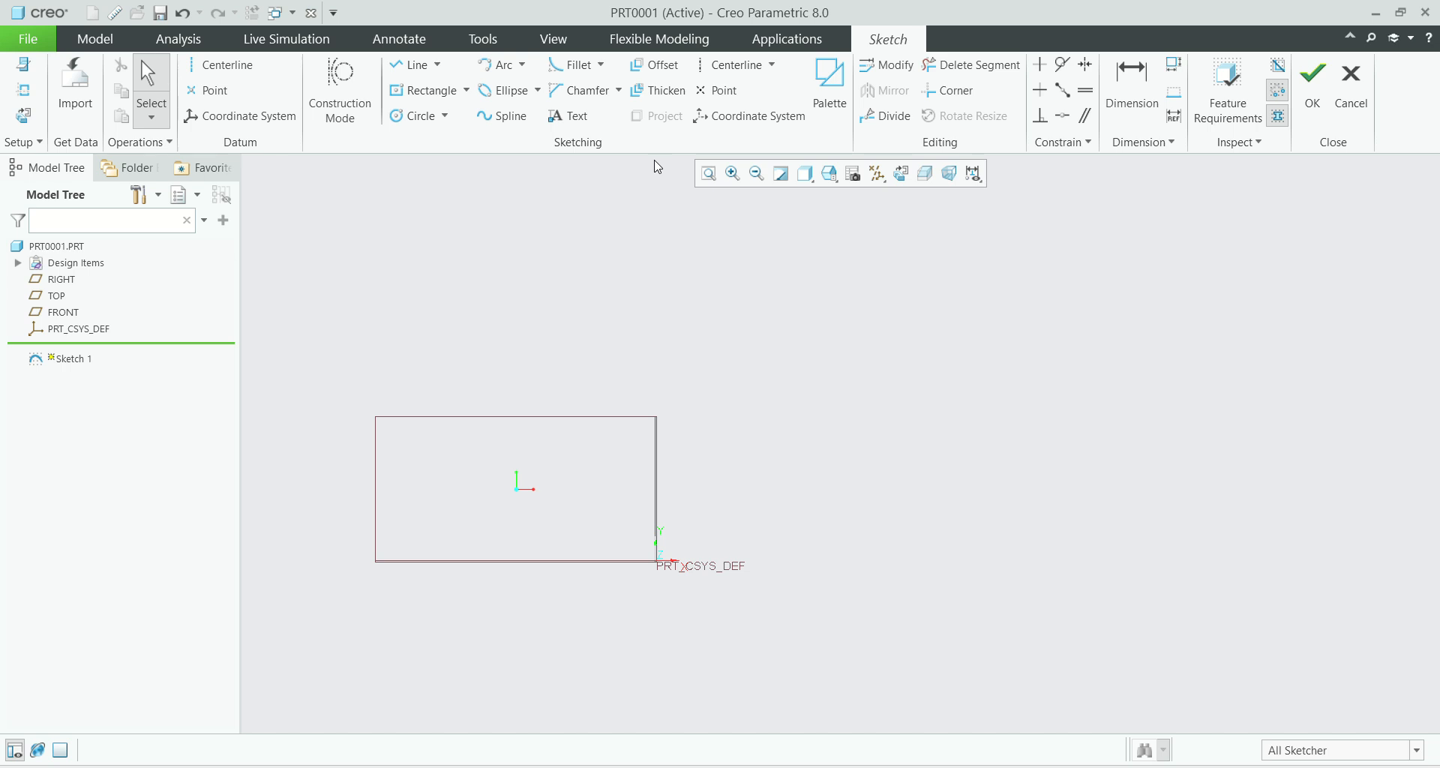
left_click(445, 115)
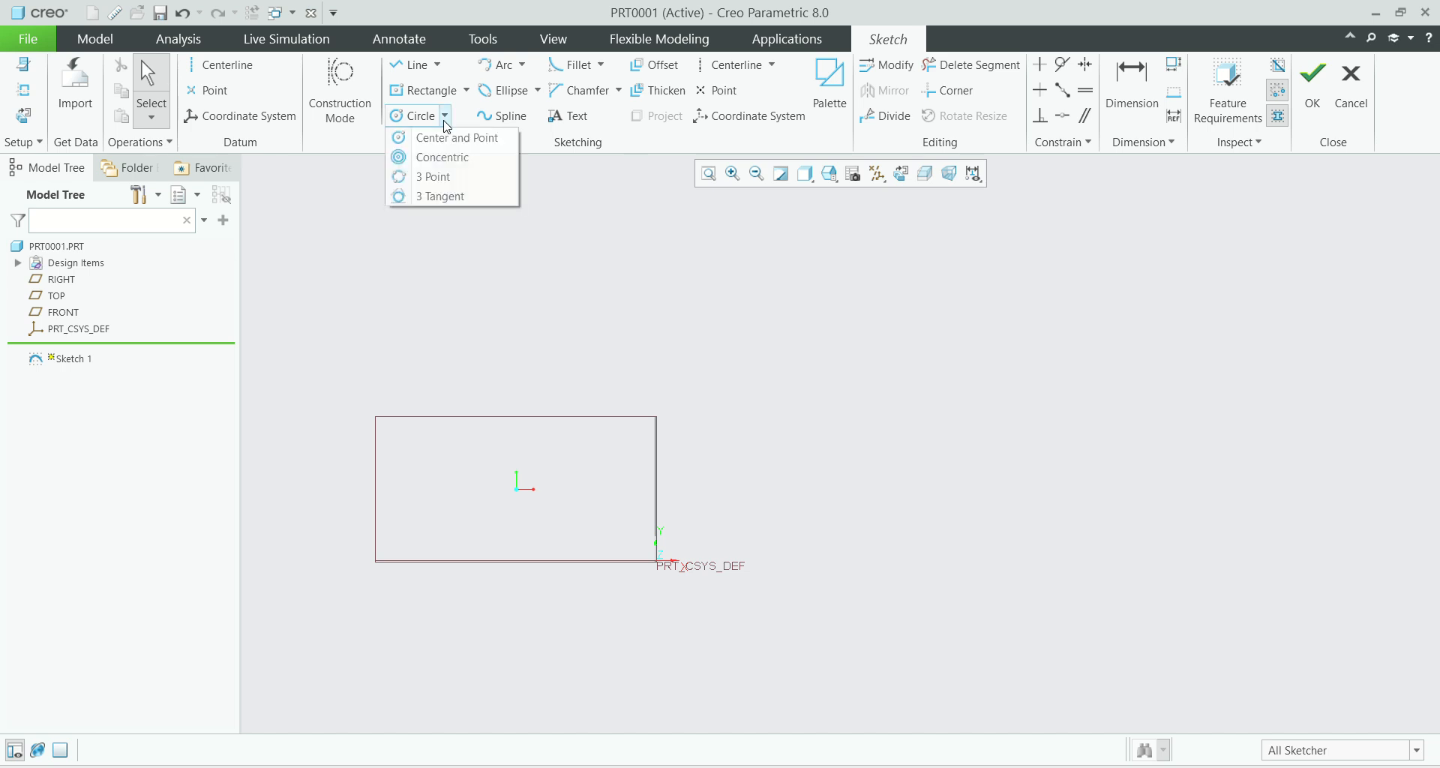
left_click(443, 135)
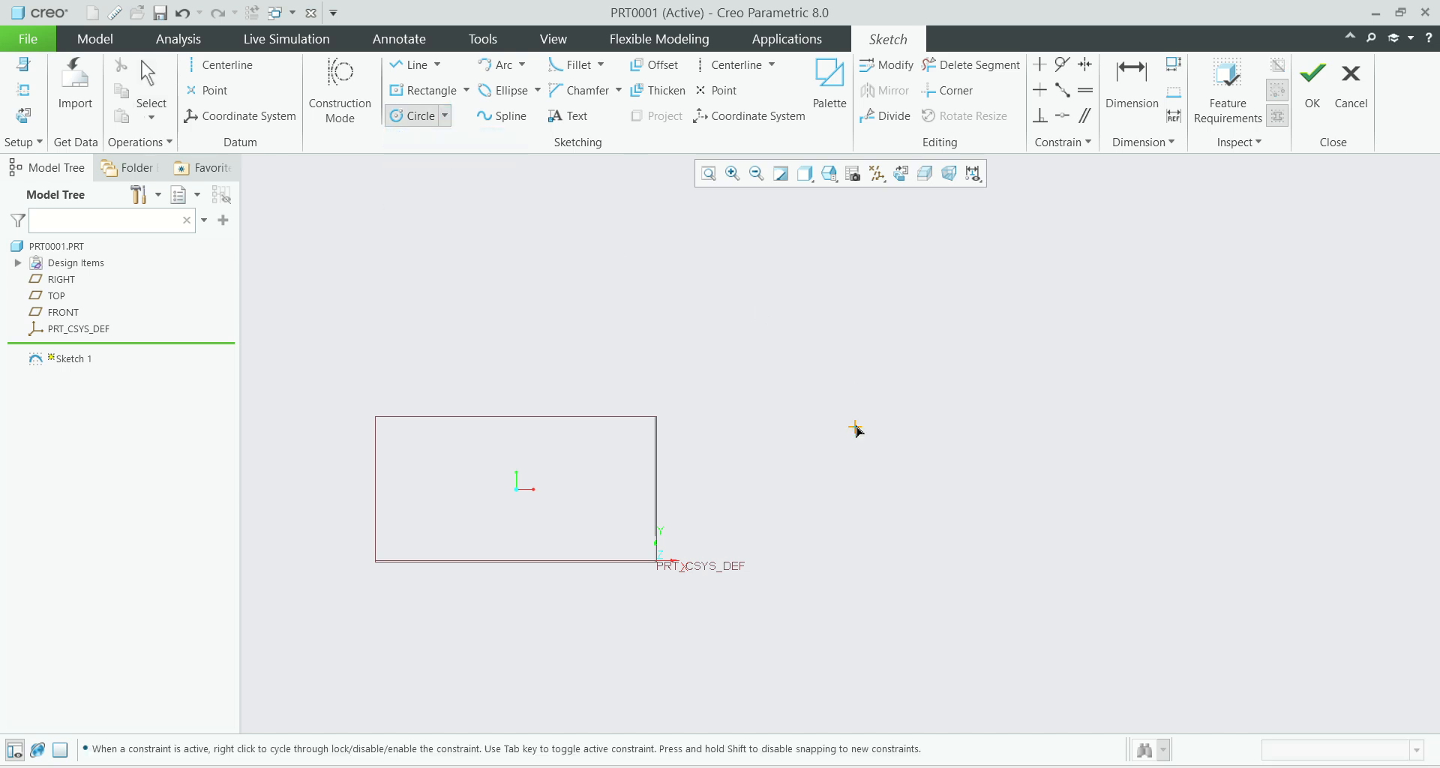
left_click(855, 426)
left_click(905, 362)
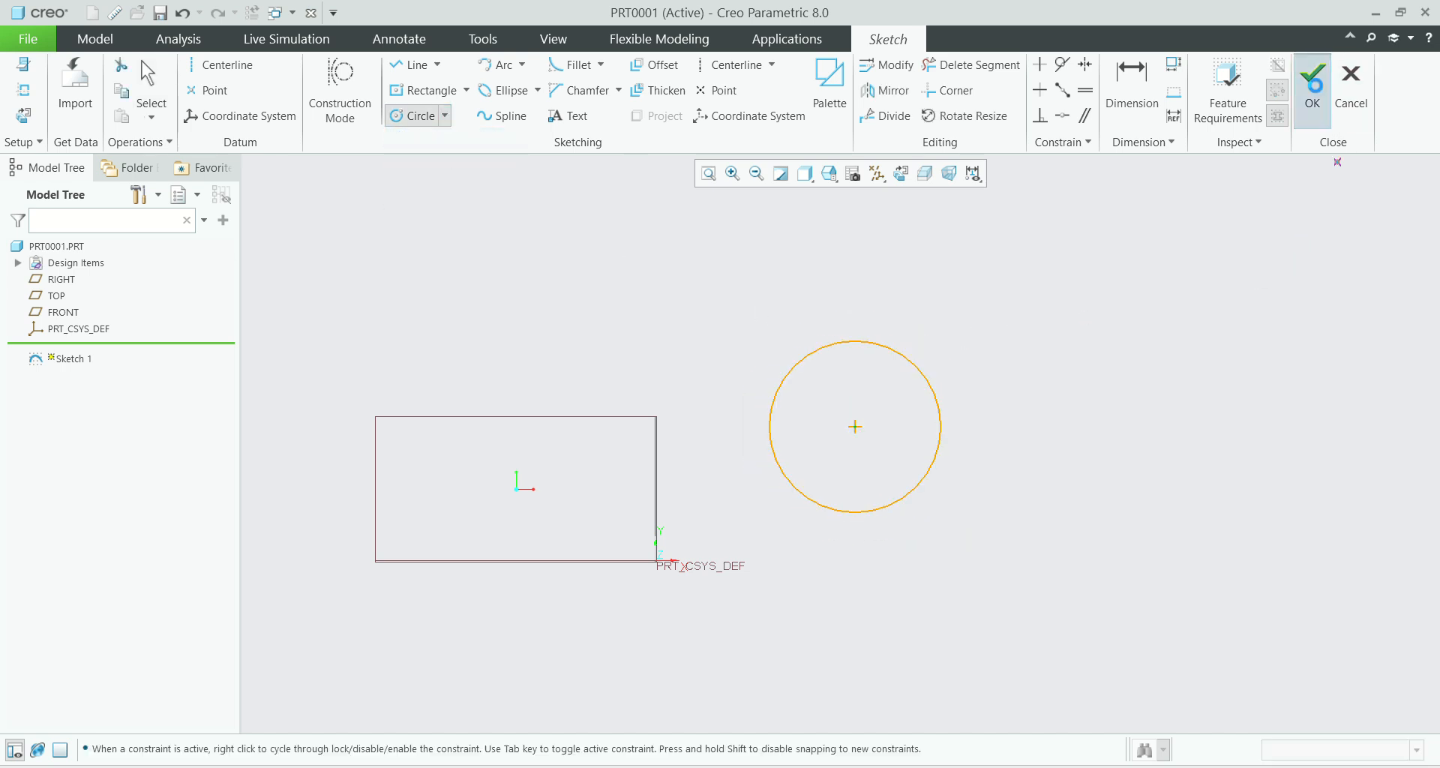
left_click(1313, 94)
left_click(724, 437)
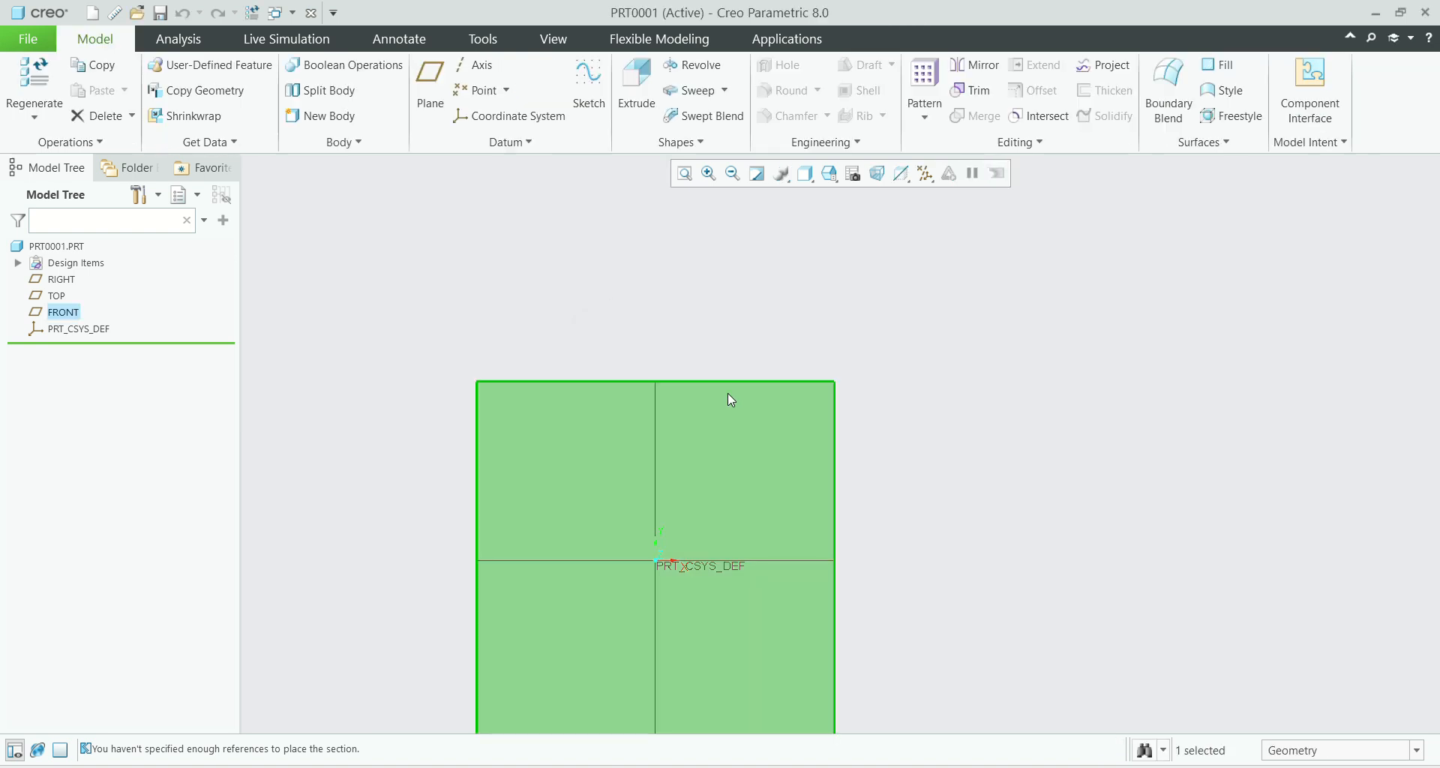
Step: Start a new sketch on the FRONT datum plane
scroll(668, 330, "down", 4)
scroll(534, 398, "up", 5)
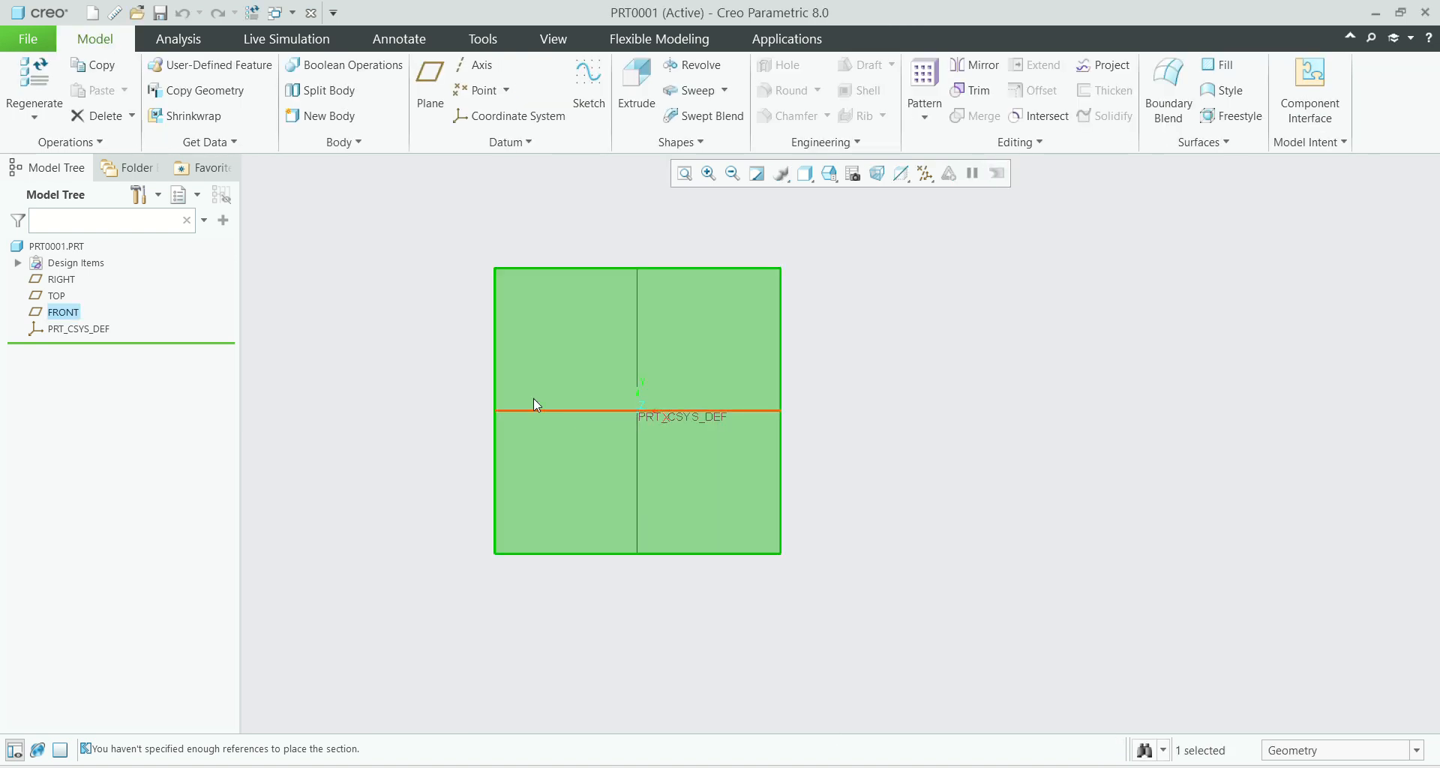
left_click(66, 307)
left_click(72, 228)
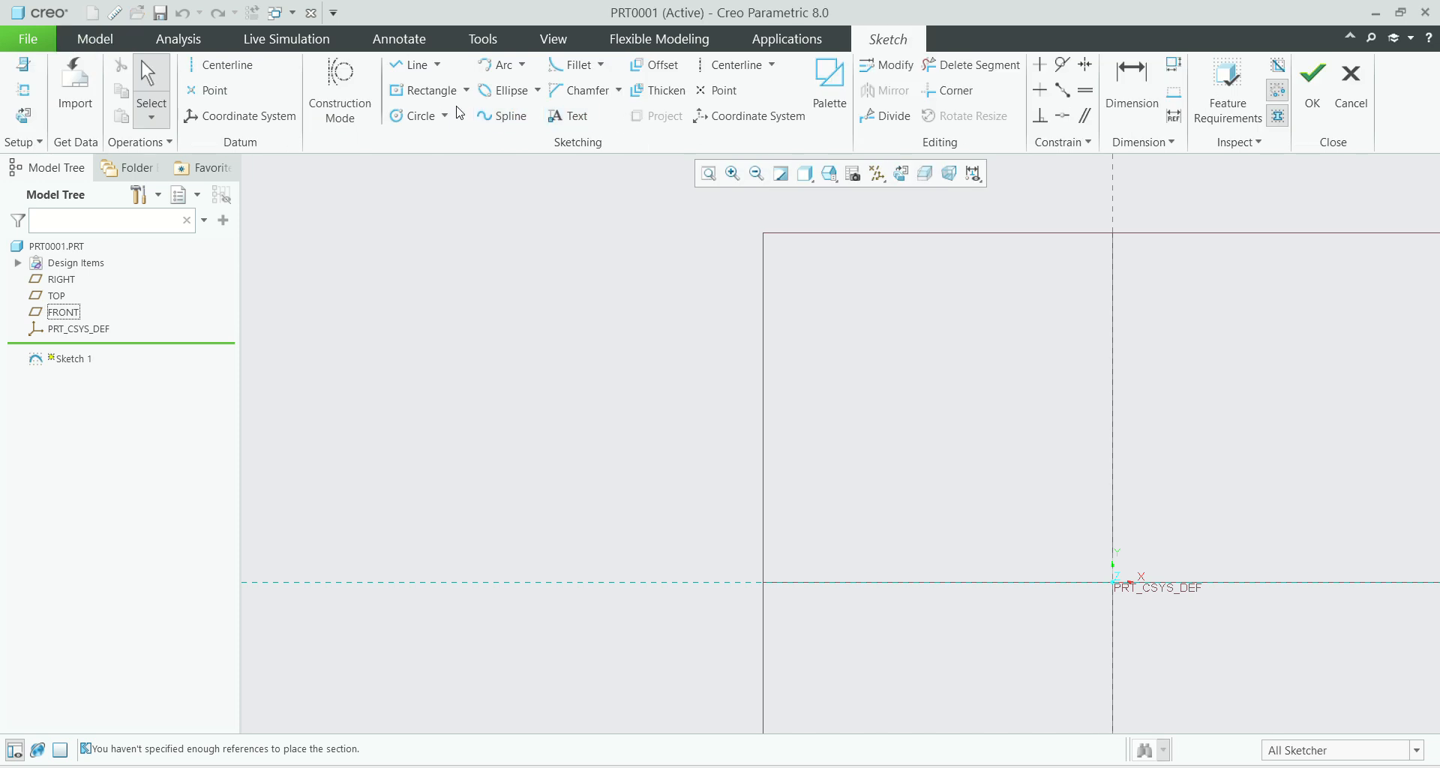
Step: Sketch a center-and-point circle above and to the left of the part coordinate system and finish the sketch
left_click(398, 123)
left_click(870, 382)
left_click(920, 382)
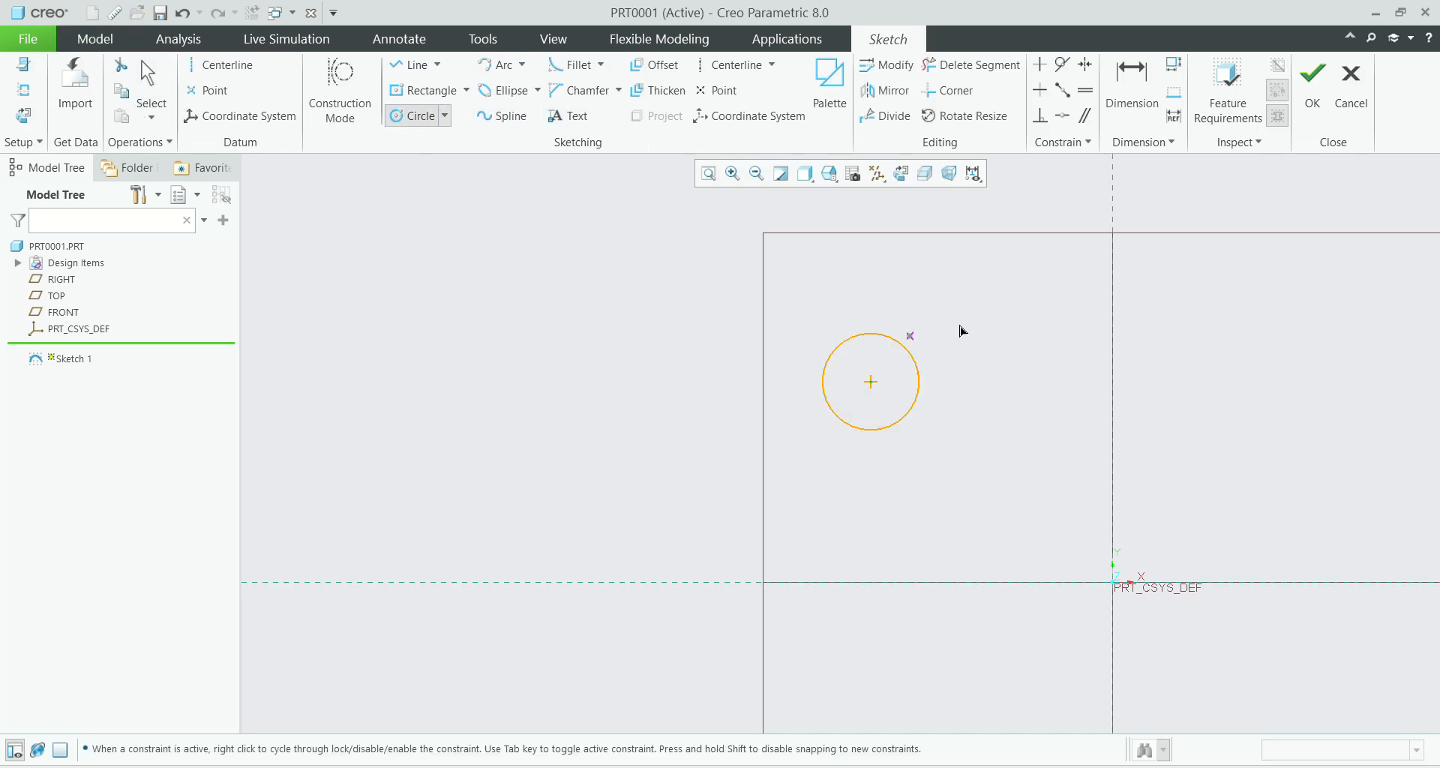
left_click(1322, 87)
Step: Extrude the circle sketch as a solid with a depth of 50
left_click(640, 98)
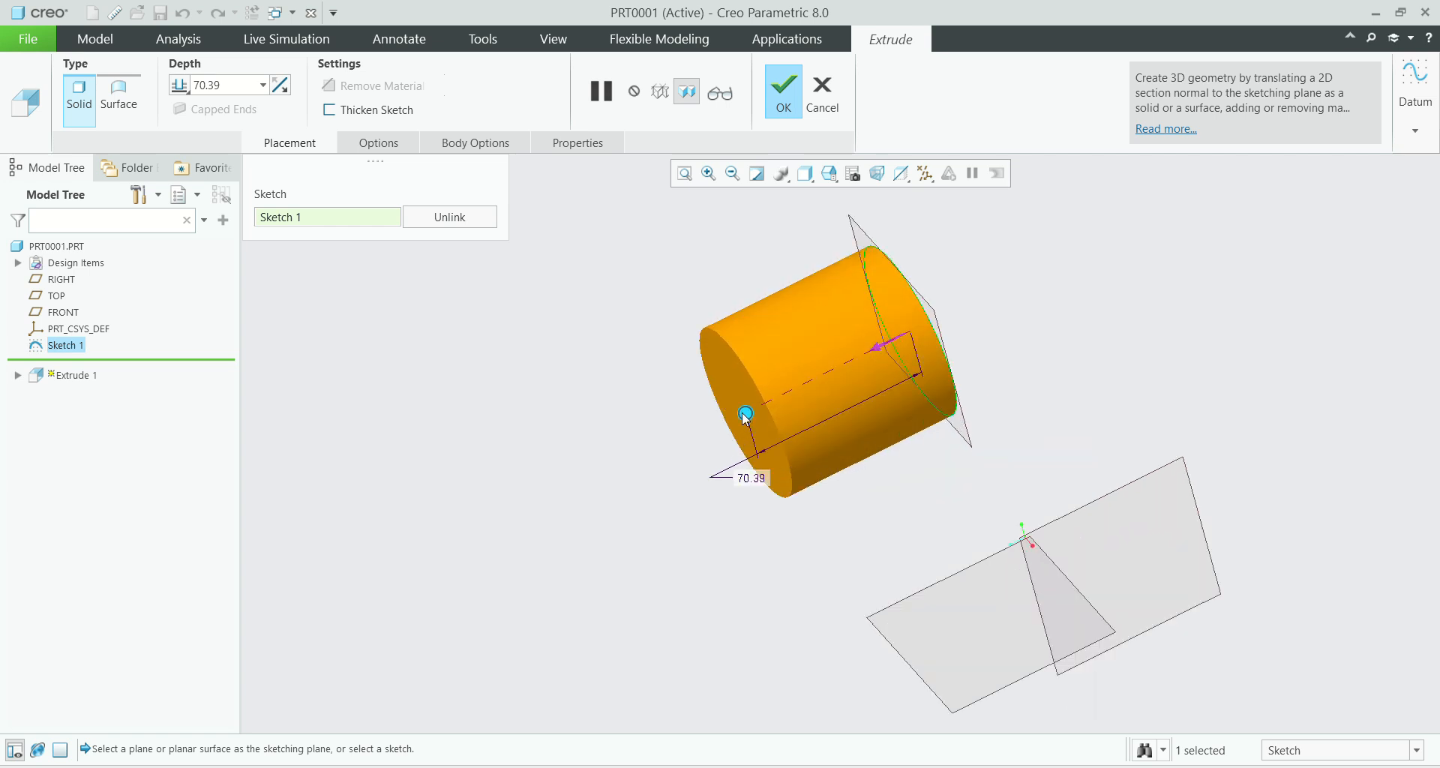
double_click(752, 477)
type("50")
key("Return")
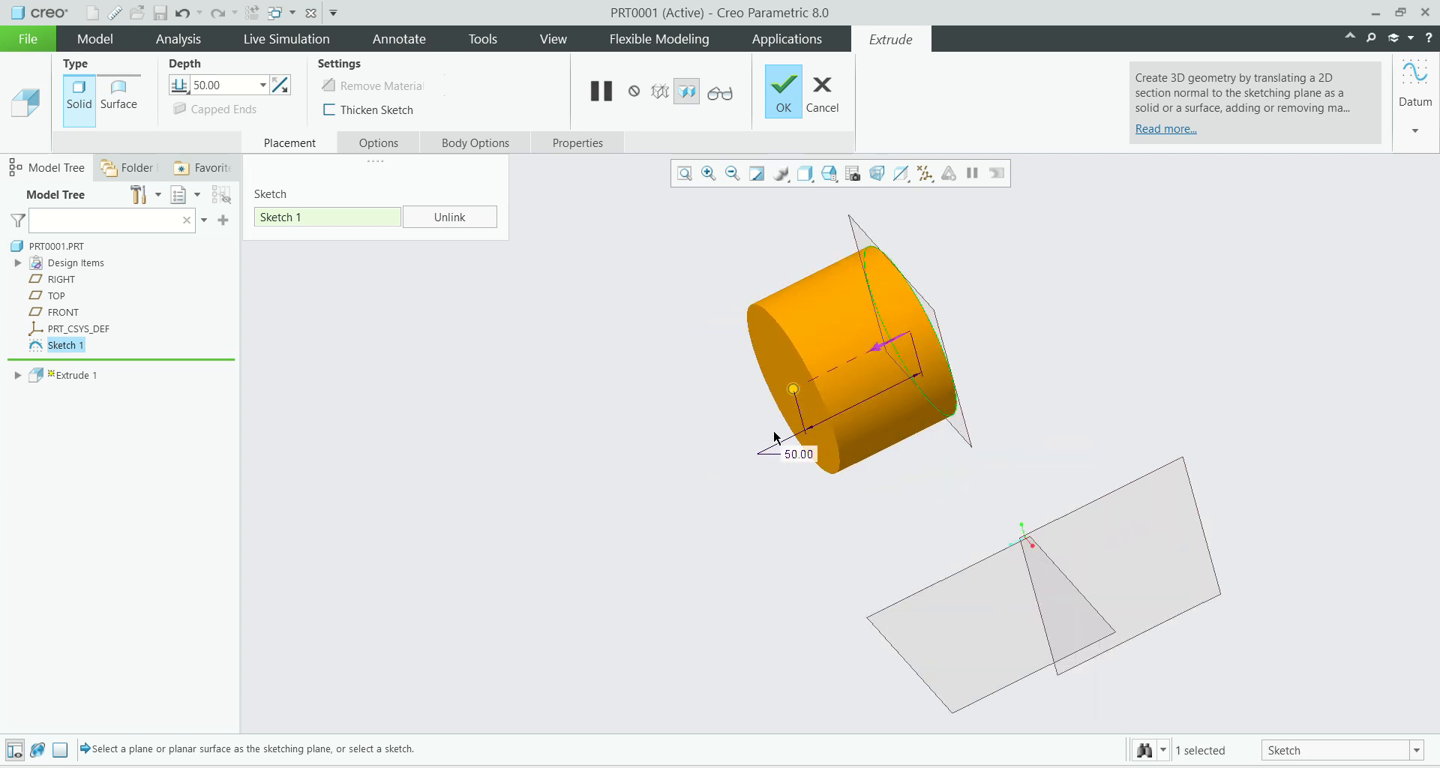
left_click(776, 106)
Step: Start a new sketch on the flat front end face of the extruded cylinder
middle_click_drag(740, 492, 719, 391)
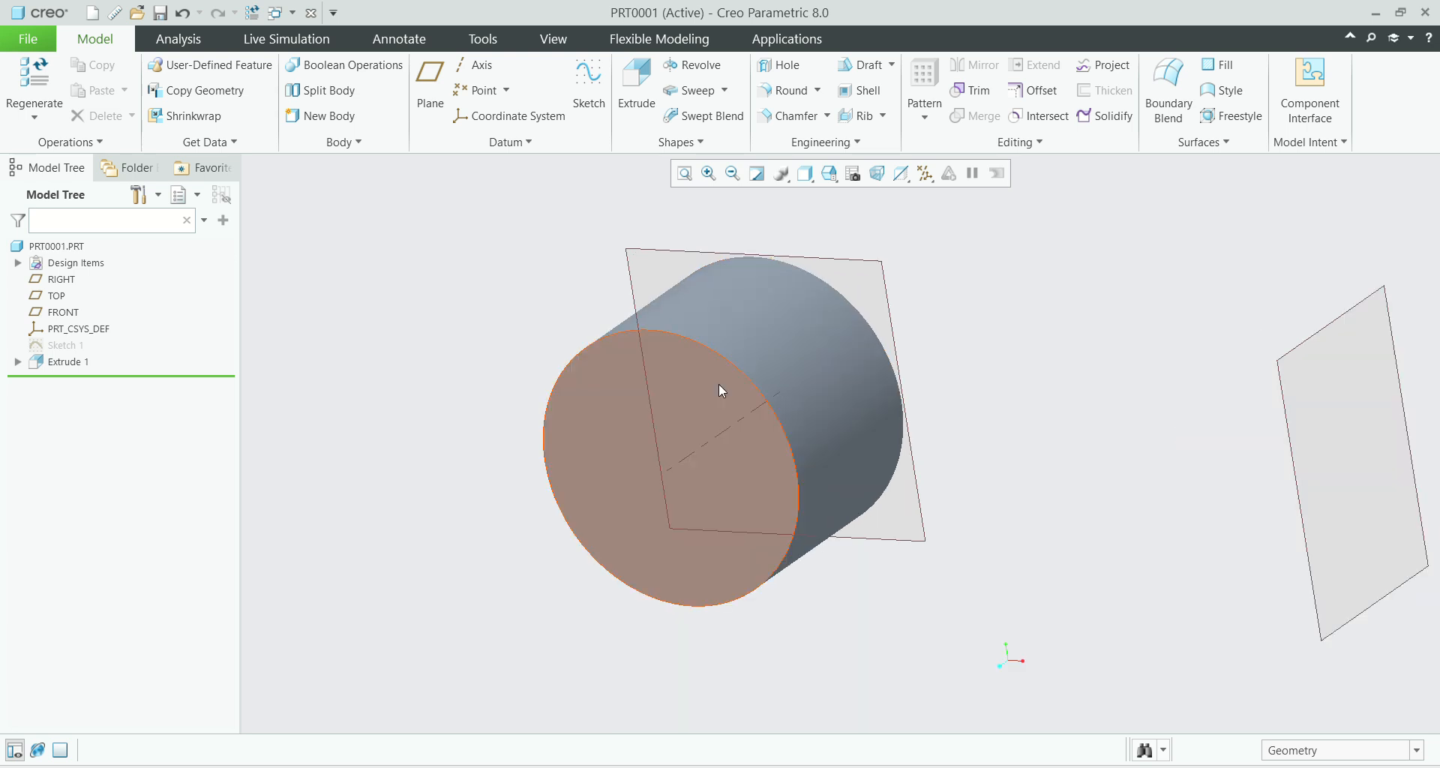
scroll(720, 379, "down", 2)
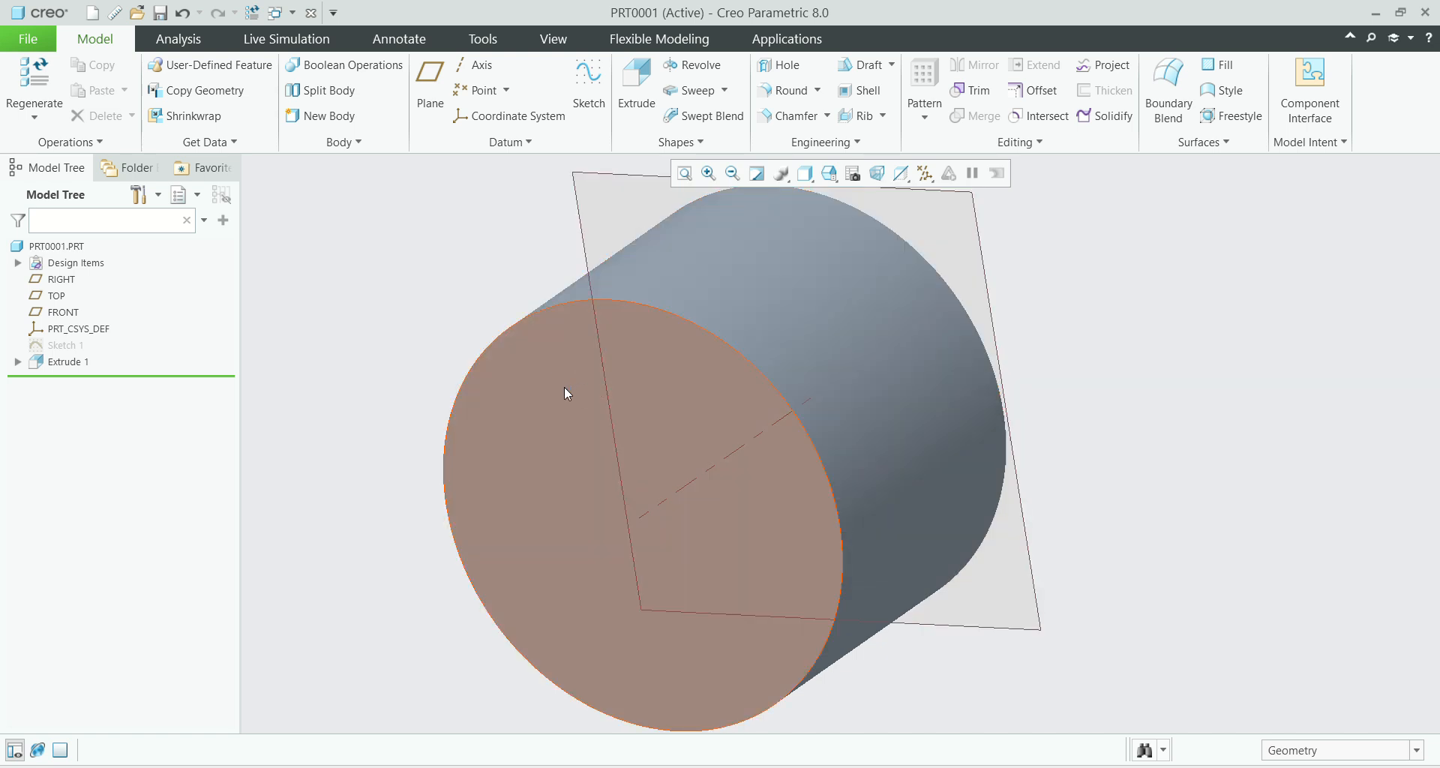
left_click(565, 387)
left_click(318, 327)
left_click(528, 386)
left_click(634, 307)
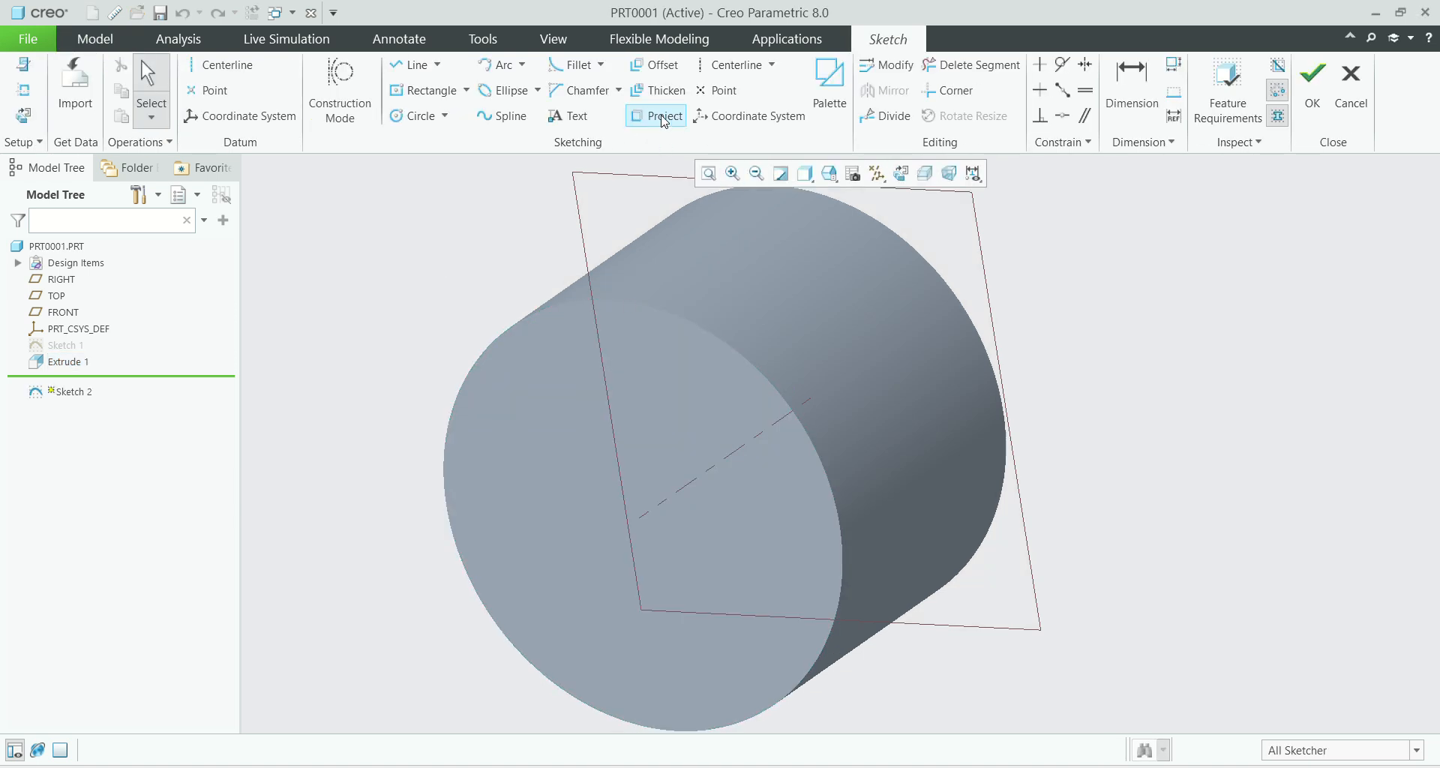
Step: Project the upper and lower semicircular edges of the cylinder's end face with the Single type and finish the sketch
left_click(677, 117)
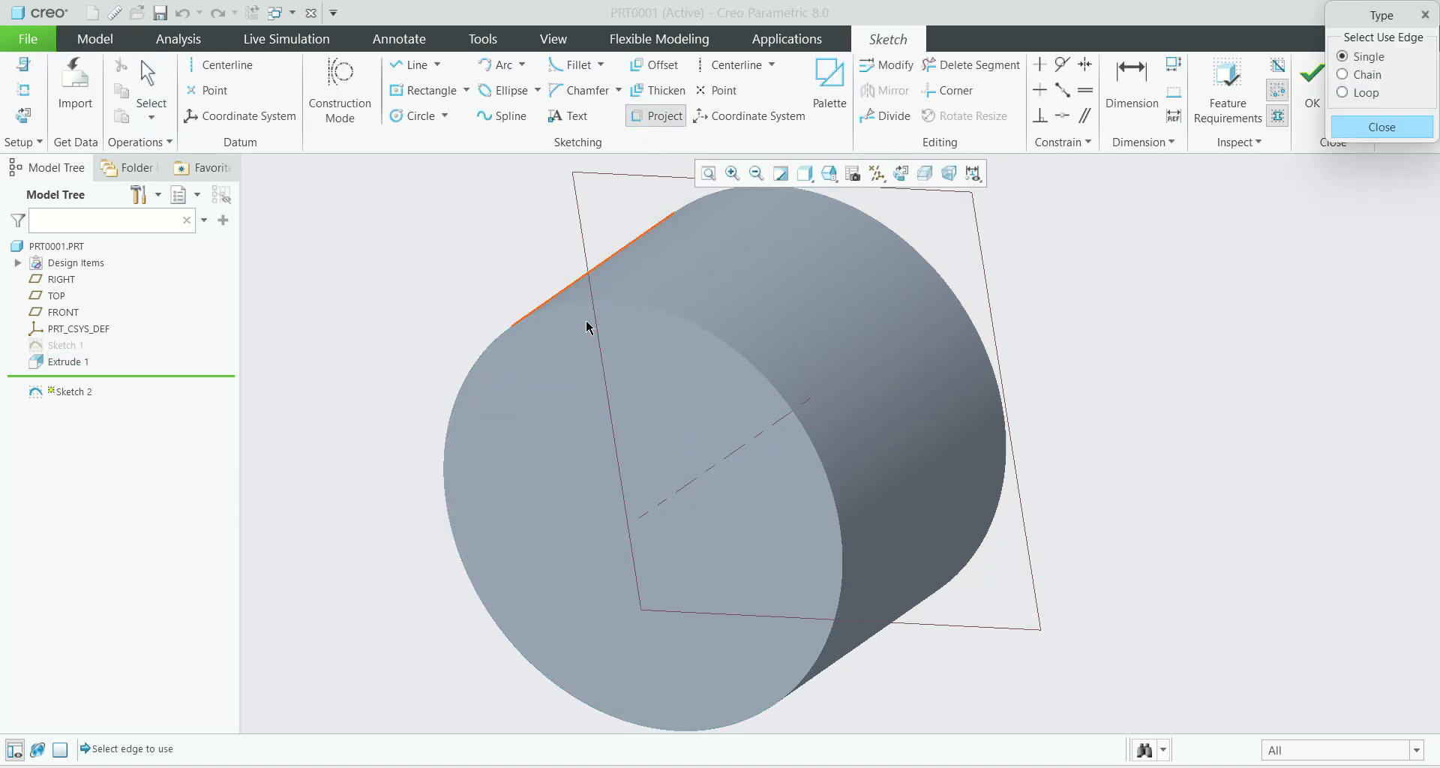
left_click(630, 311)
left_click(810, 668)
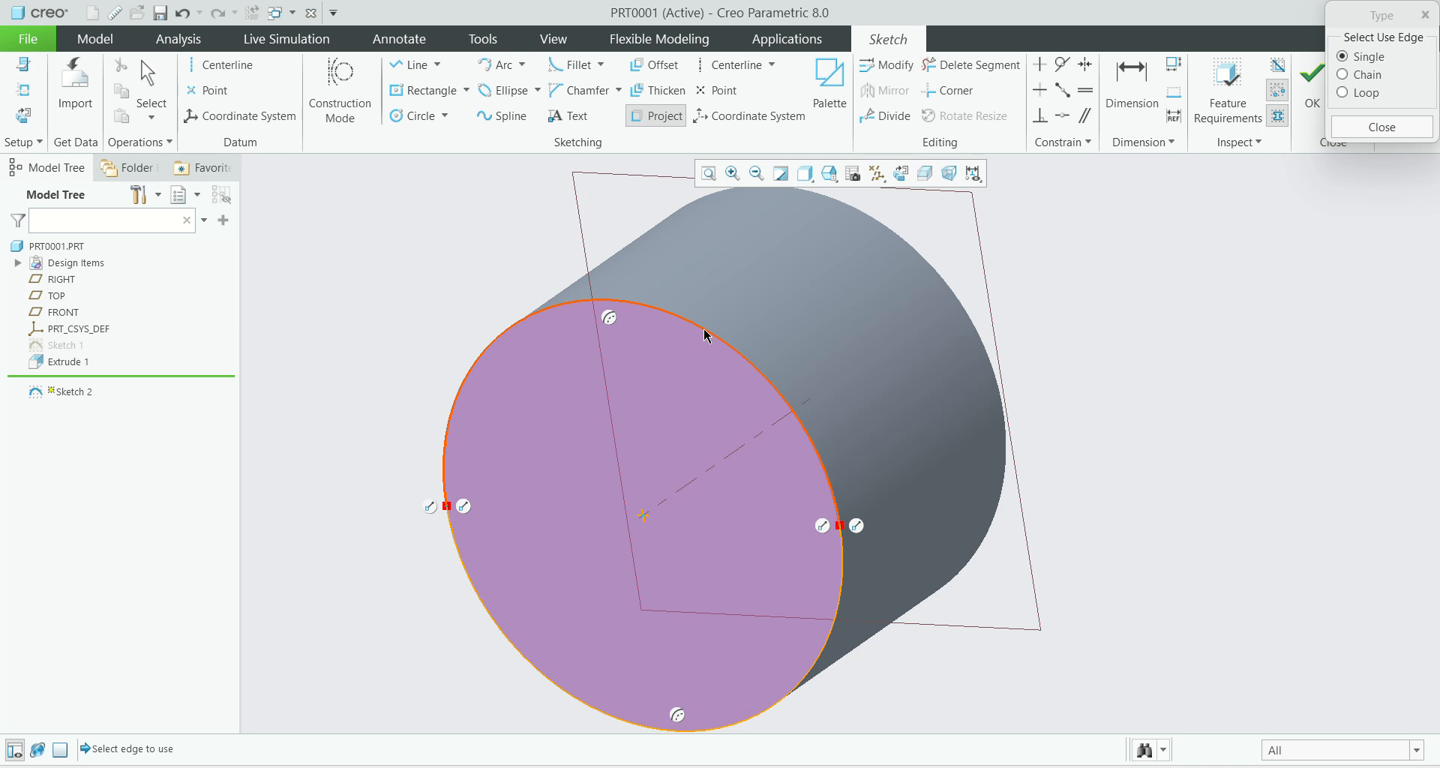
left_click(1395, 128)
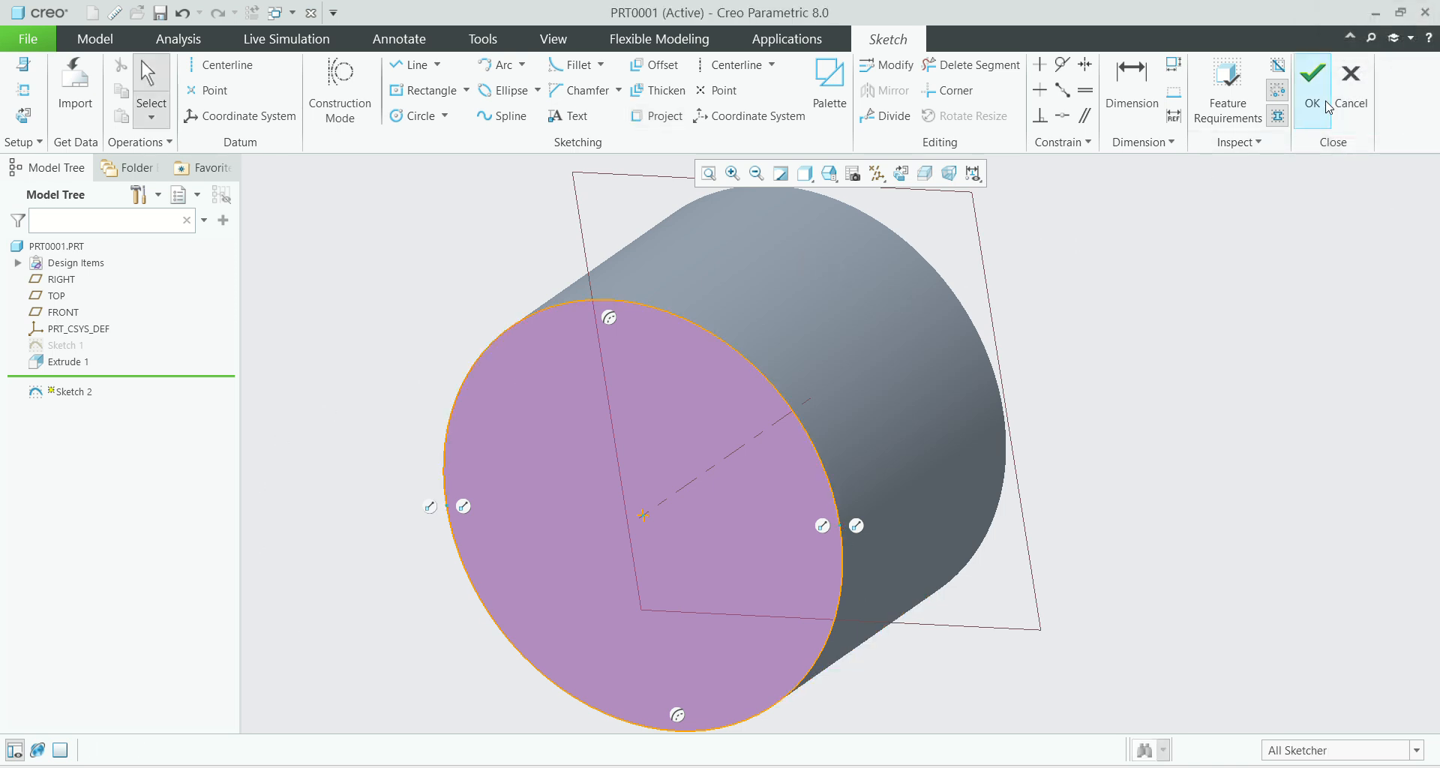
left_click(1313, 82)
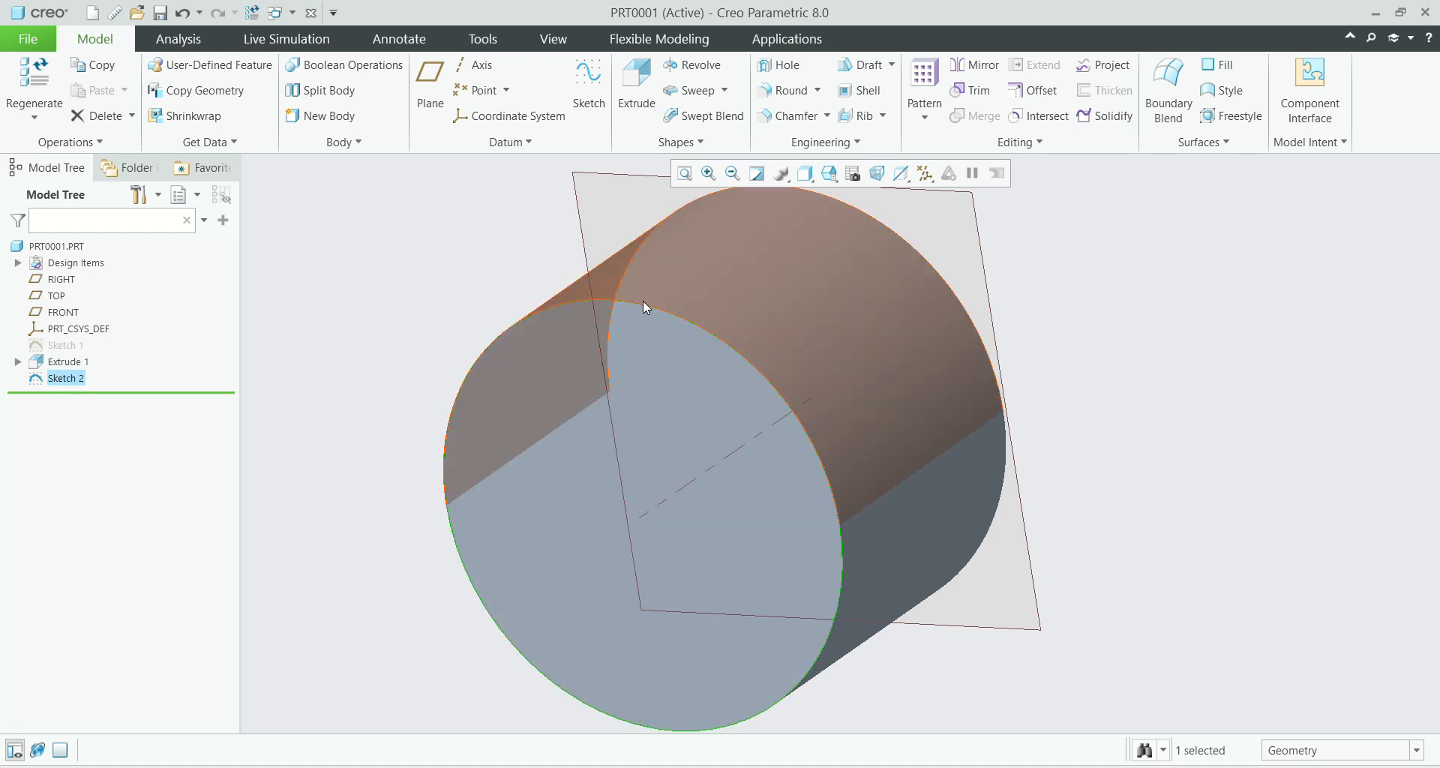
Step: Extrude the projected circle outward from the cylinder's end face to a depth of about 21
scroll(653, 293, "down", 1)
scroll(656, 293, "down", 1)
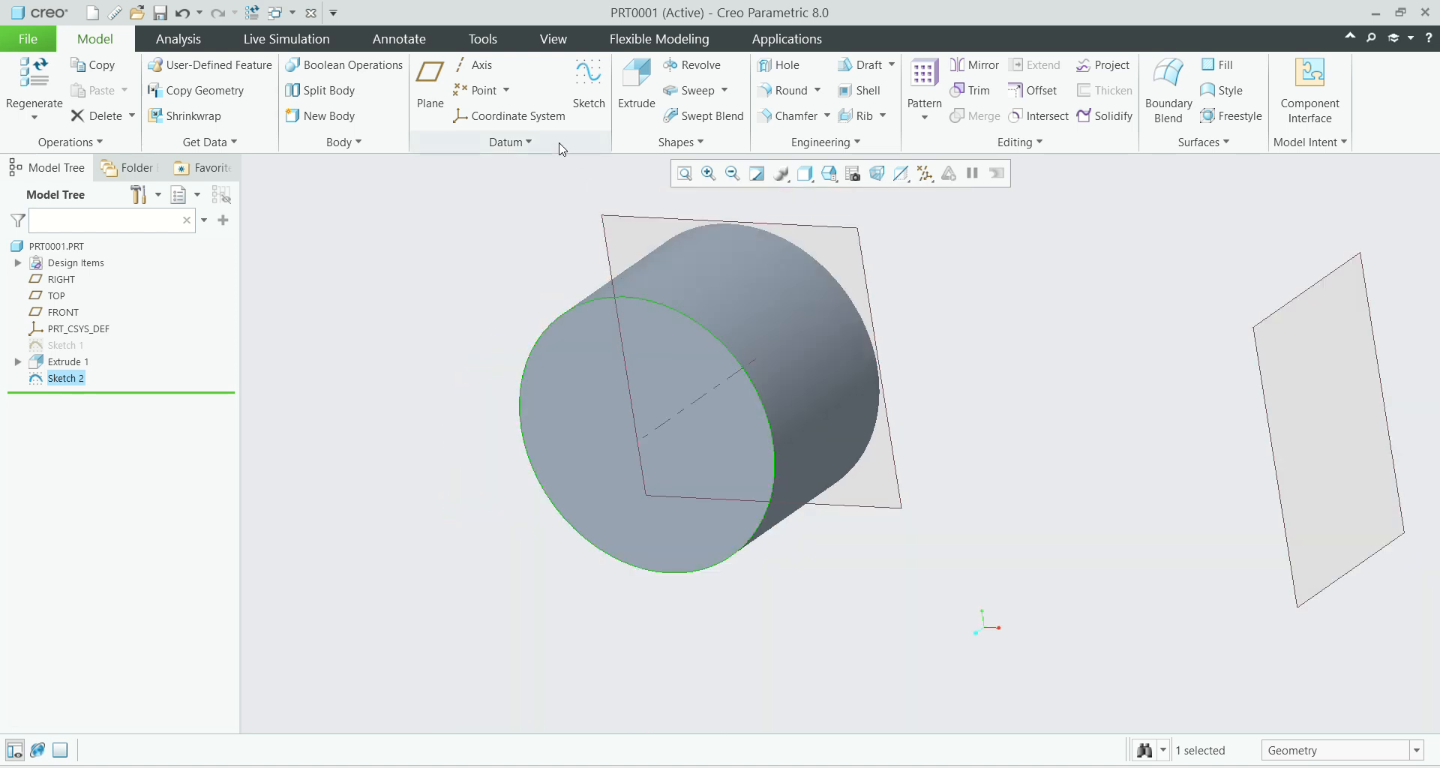
left_click(637, 82)
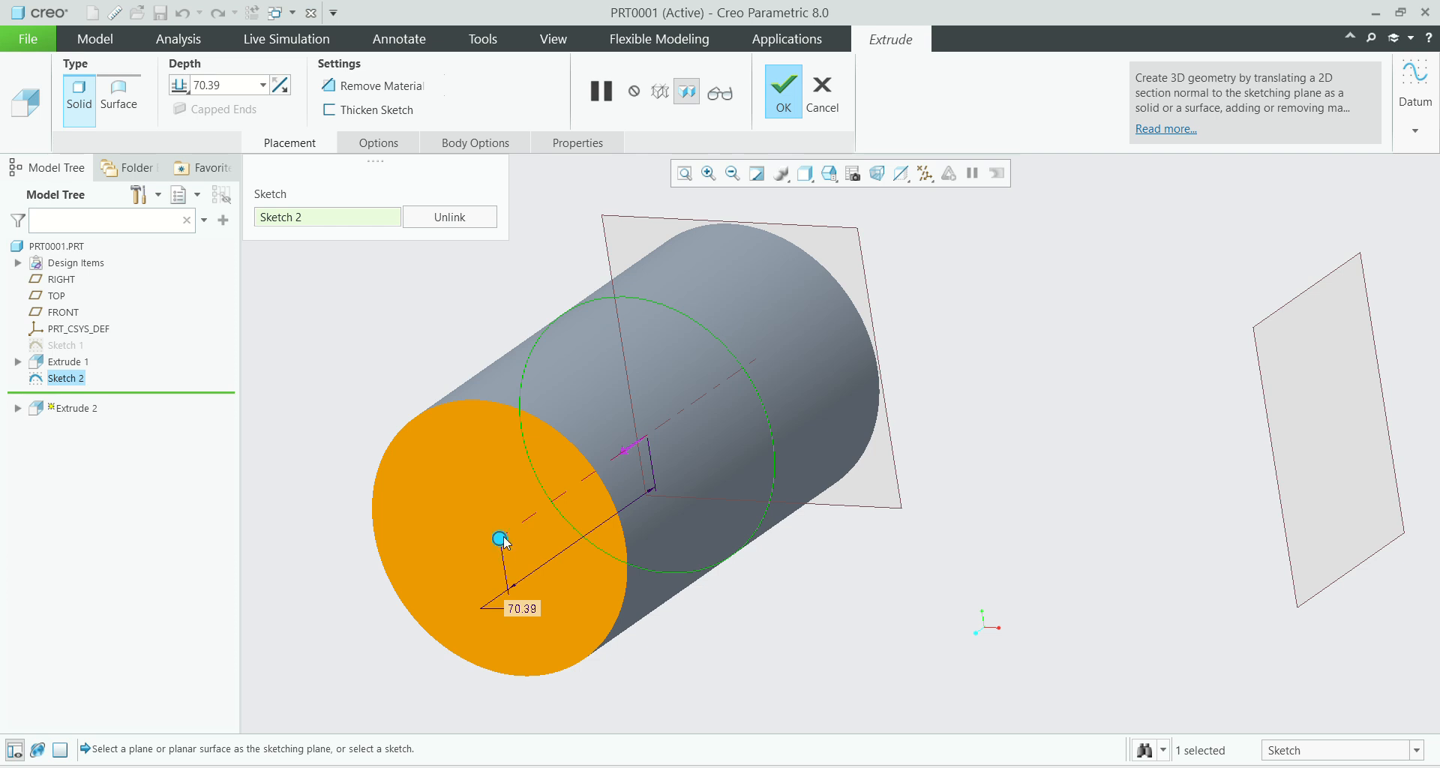
left_click_drag(500, 539, 638, 523)
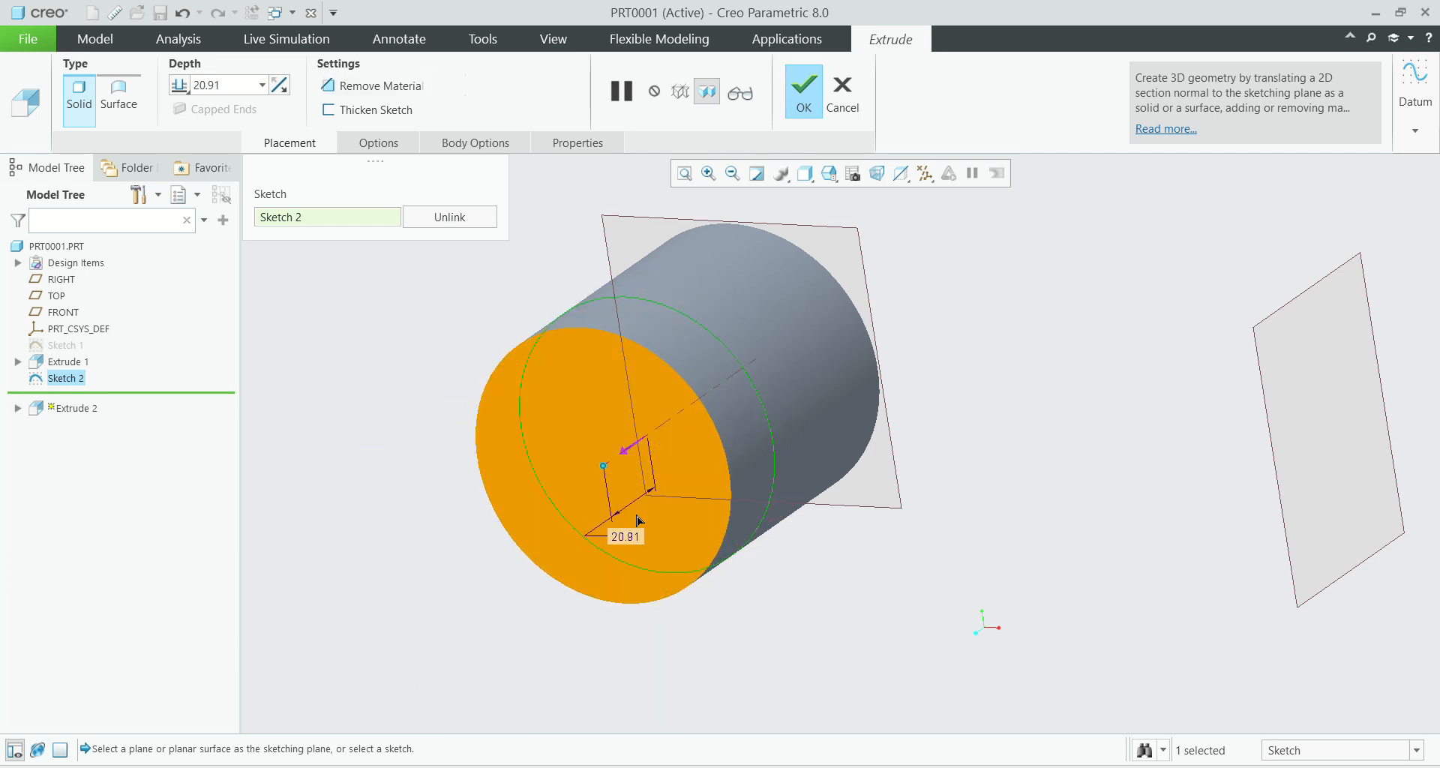
left_click(797, 93)
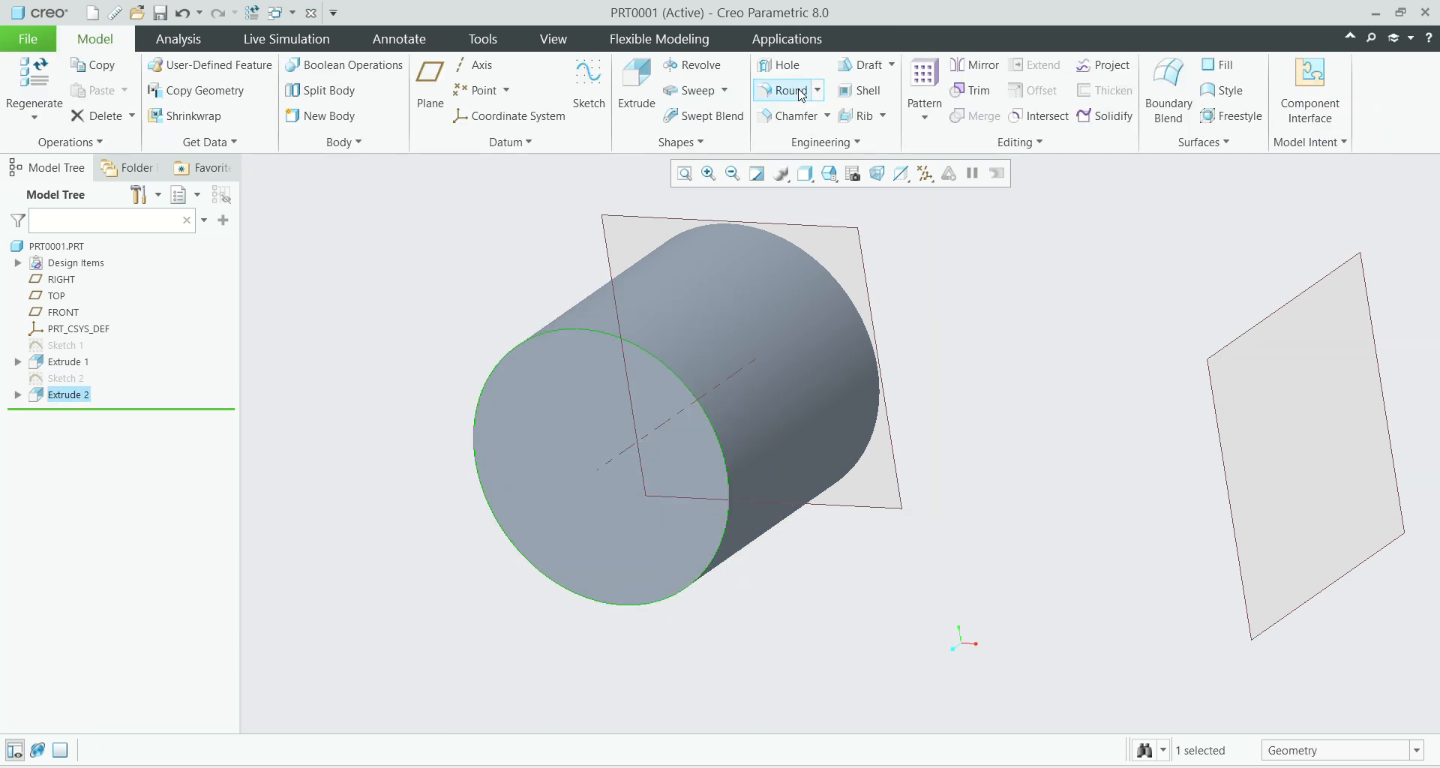